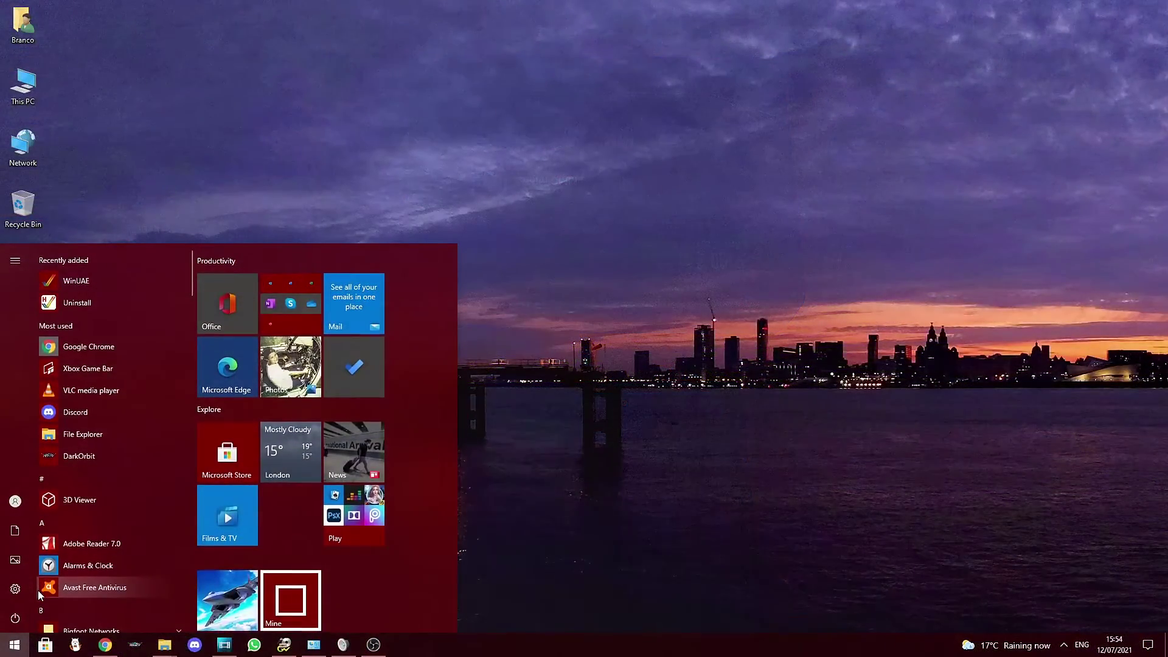
Step: Launch Command Prompt from the Windows search results for 'co'
{"action": "type", "text": "co"}
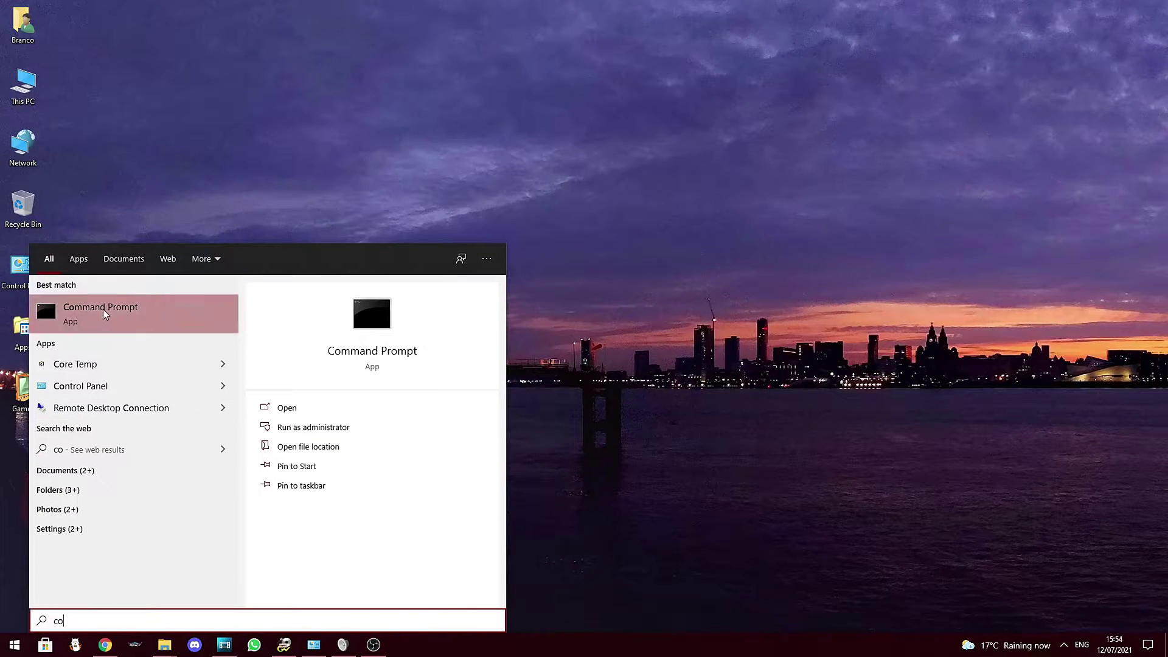
{"action": "left_click", "coordinate": [105, 312]}
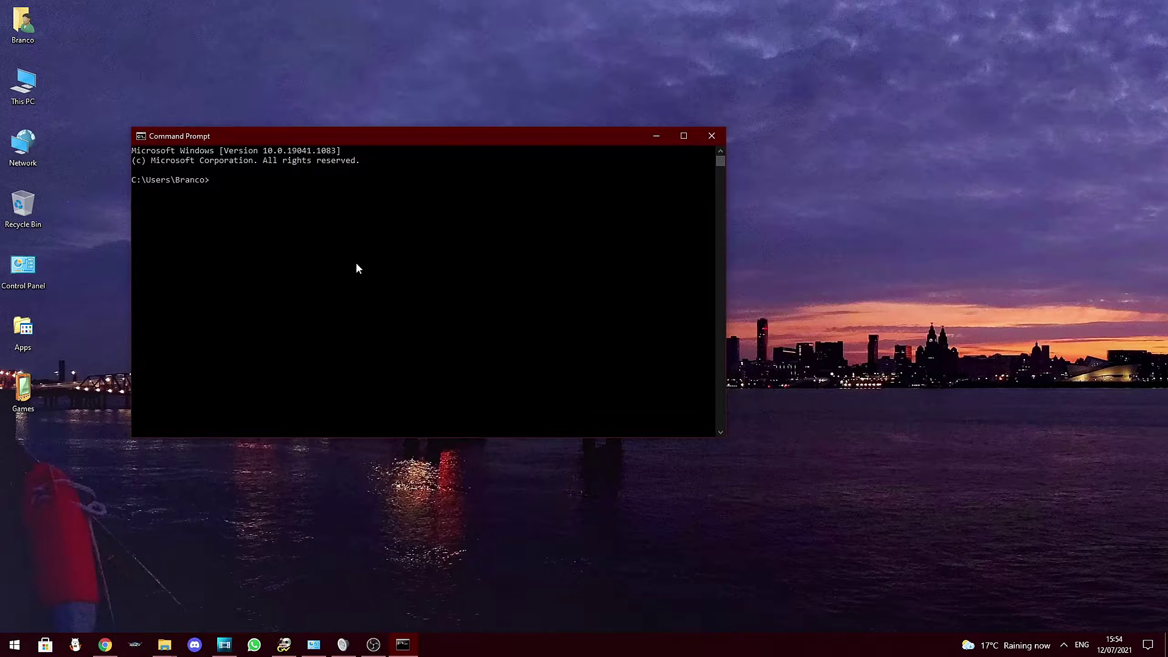
Step: Start DiskPart and list the disks attached to the computer
{"action": "type", "text": "diskpart"}
{"action": "key", "text": "Return"}
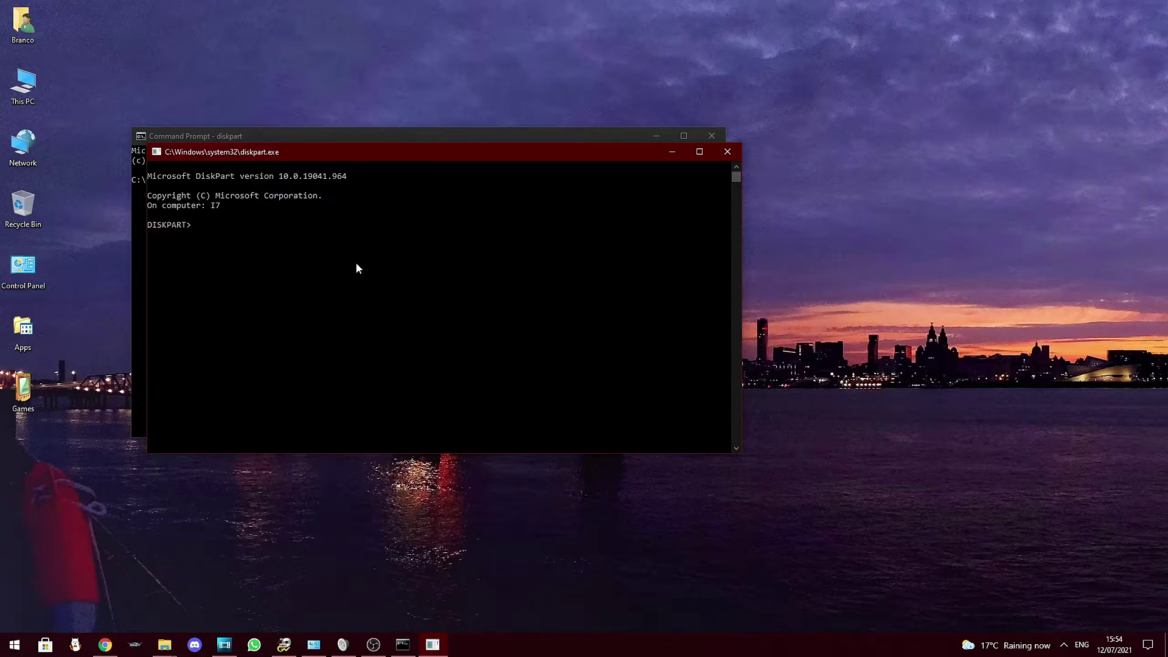
{"action": "type", "text": "list disk"}
{"action": "key", "text": "Return"}
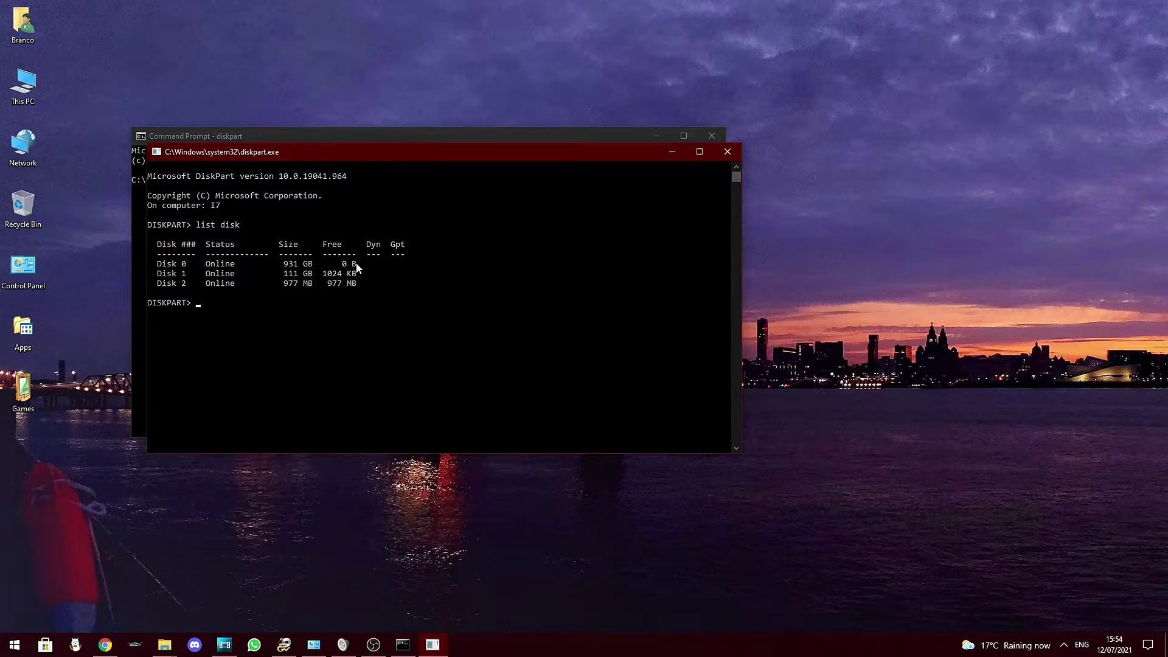
Step: Select Disk 2, the 977 MB card reader, clean it, and close the windows
{"action": "type", "text": "select disk 2"}
{"action": "key", "text": "Return"}
{"action": "type", "text": "clean"}
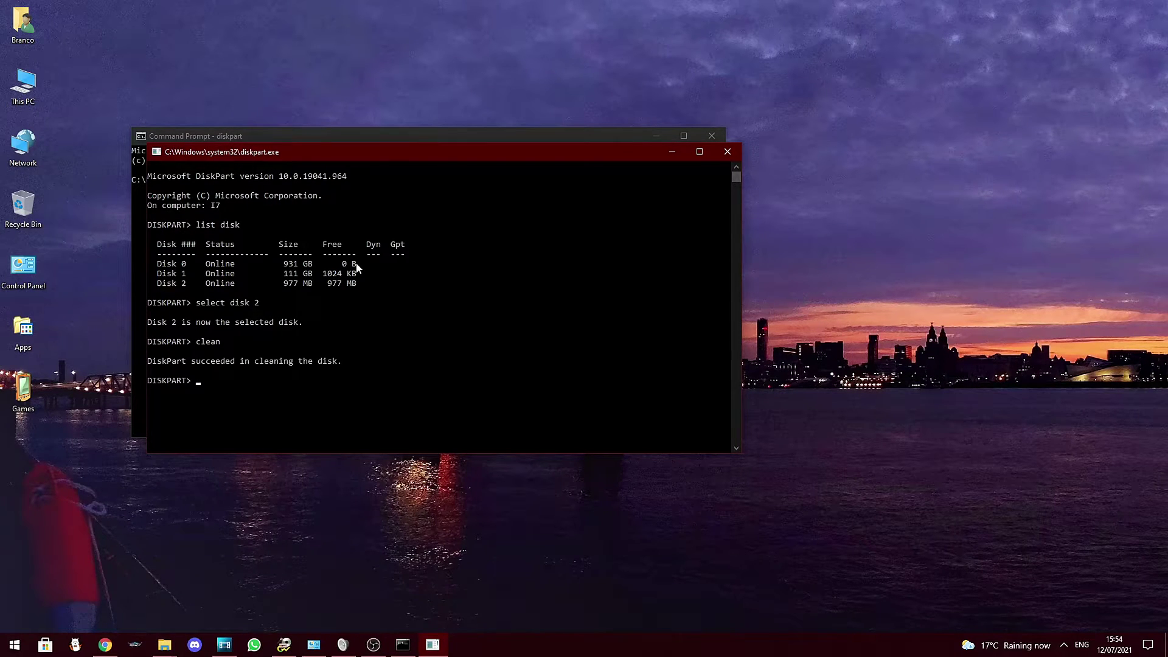
{"action": "left_click", "coordinate": [727, 151]}
{"action": "left_click", "coordinate": [718, 139]}
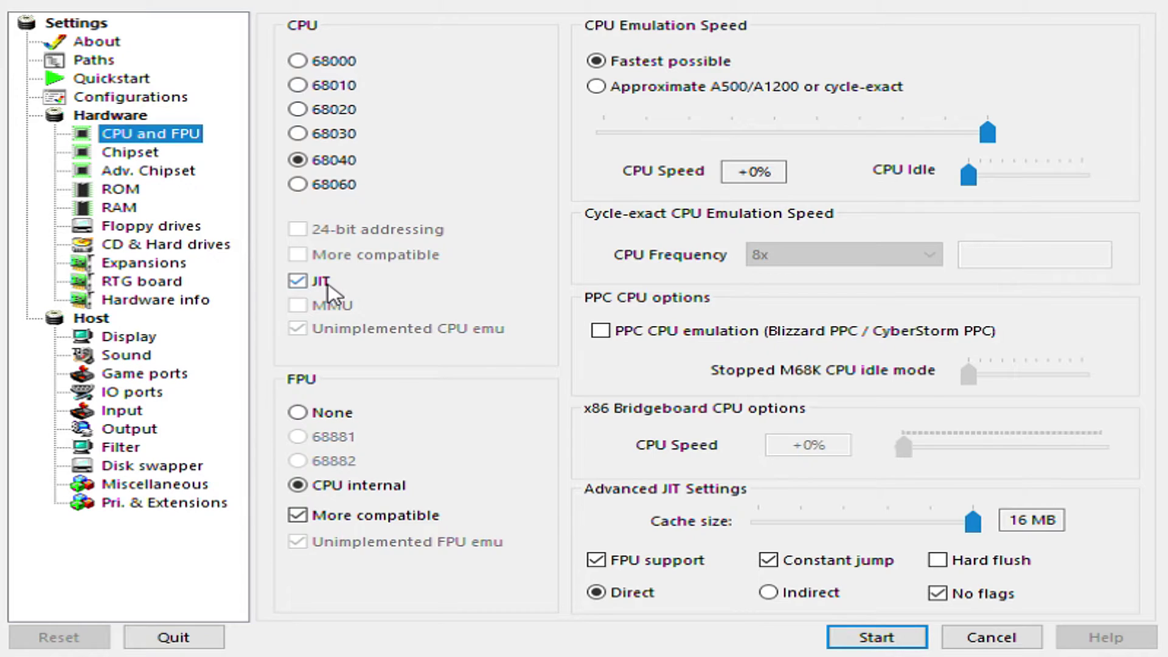
Step: Check the Full ECS chipset, advanced chipset and KS ROM v2.05 Kickstart settings
{"action": "left_click", "coordinate": [158, 154]}
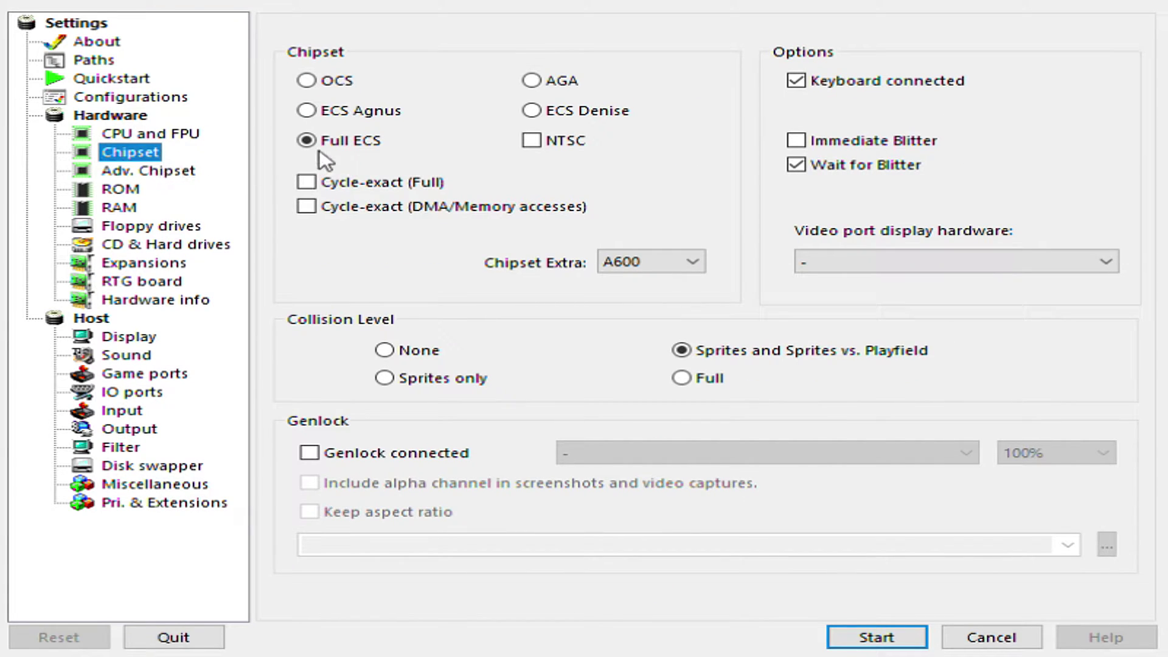
{"action": "left_click", "coordinate": [184, 172]}
{"action": "left_click", "coordinate": [117, 191]}
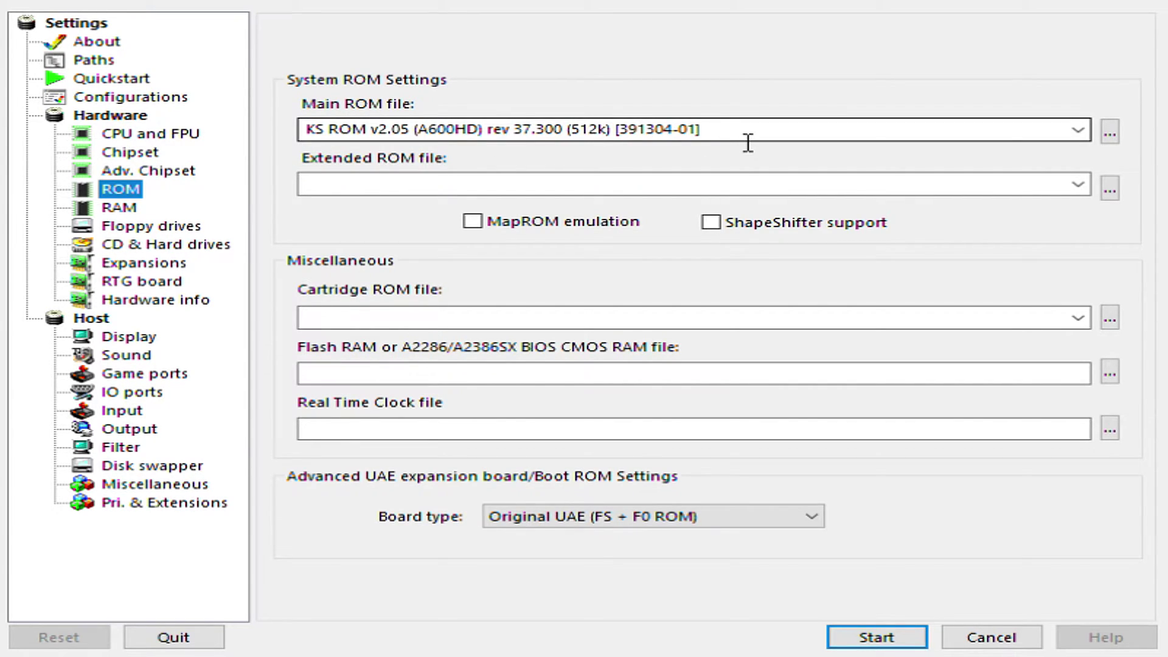
Step: Check memory is 2 MB Chip, 8 MB Z2 Fast and 64 MB Z3 Fast RAM
{"action": "left_click", "coordinate": [146, 210]}
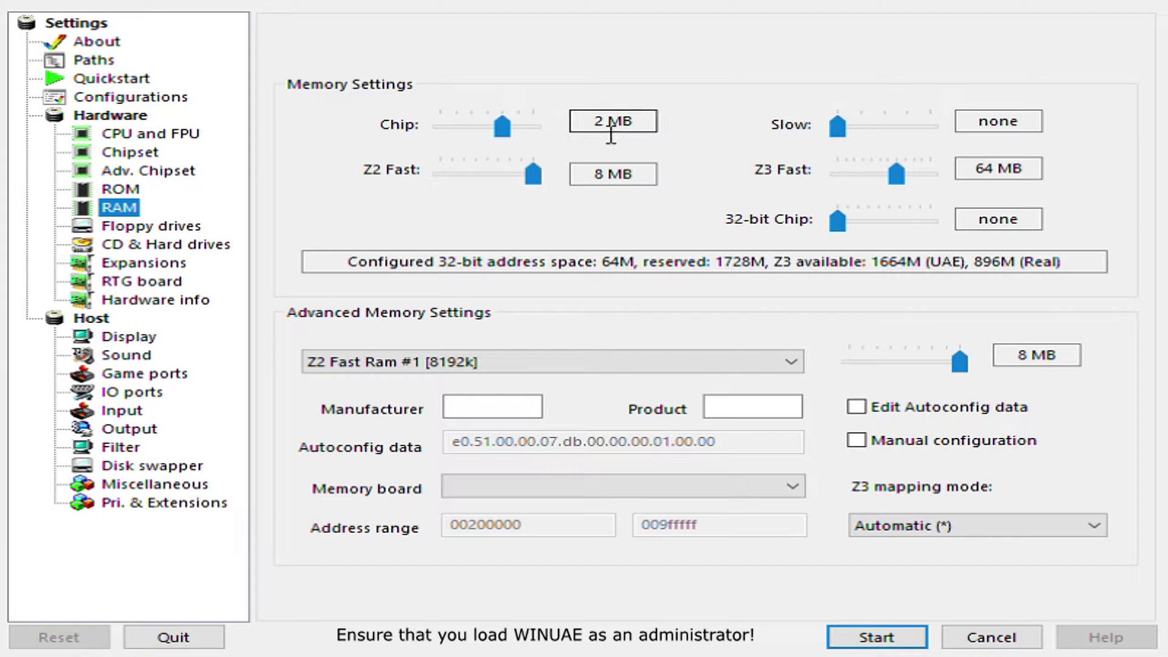
{"action": "left_click_drag", "start_coordinate": [591, 122], "coordinate": [657, 136]}
{"action": "left_click_drag", "start_coordinate": [590, 175], "coordinate": [654, 189]}
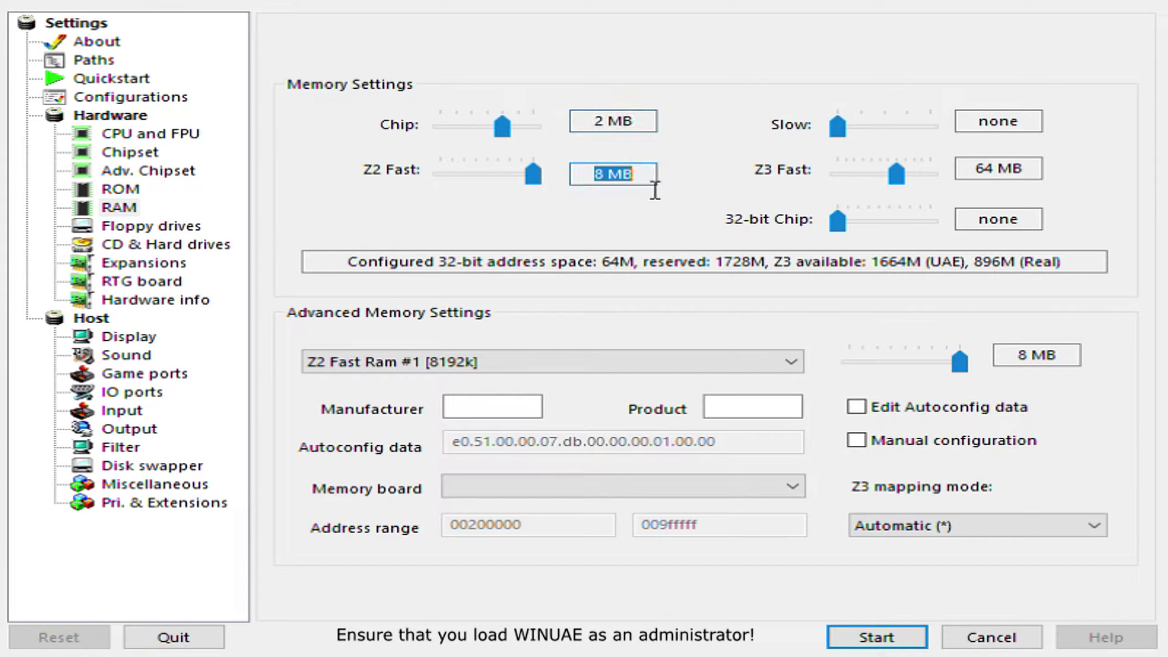
{"action": "left_click_drag", "start_coordinate": [975, 169], "coordinate": [1046, 188]}
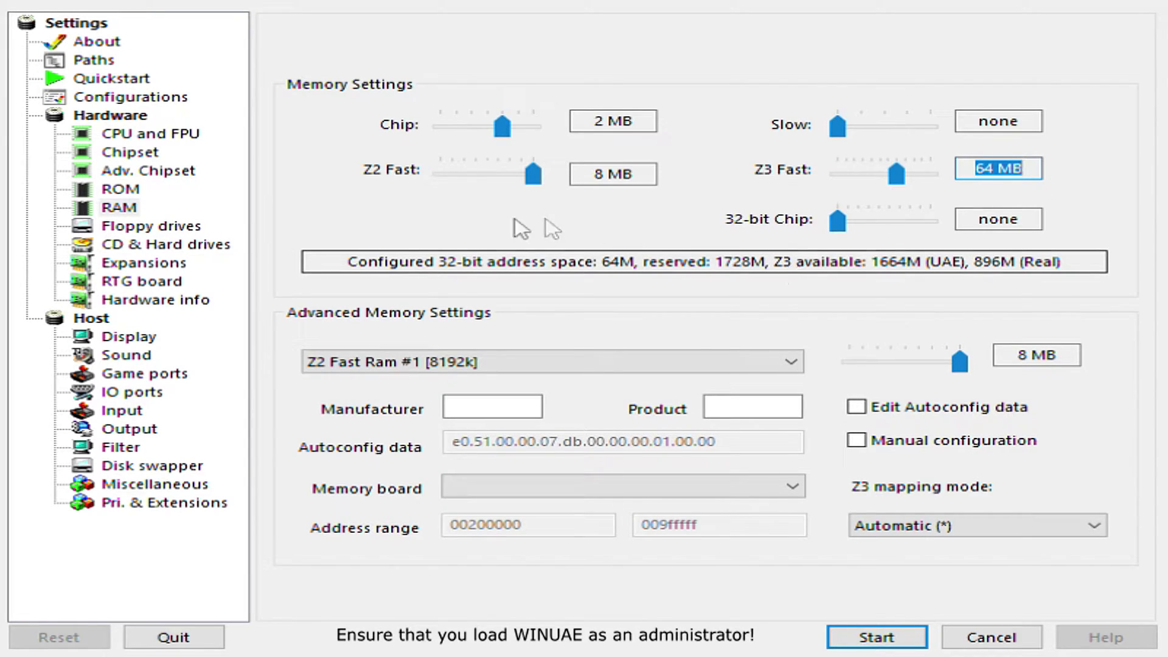
{"action": "left_click", "coordinate": [192, 233]}
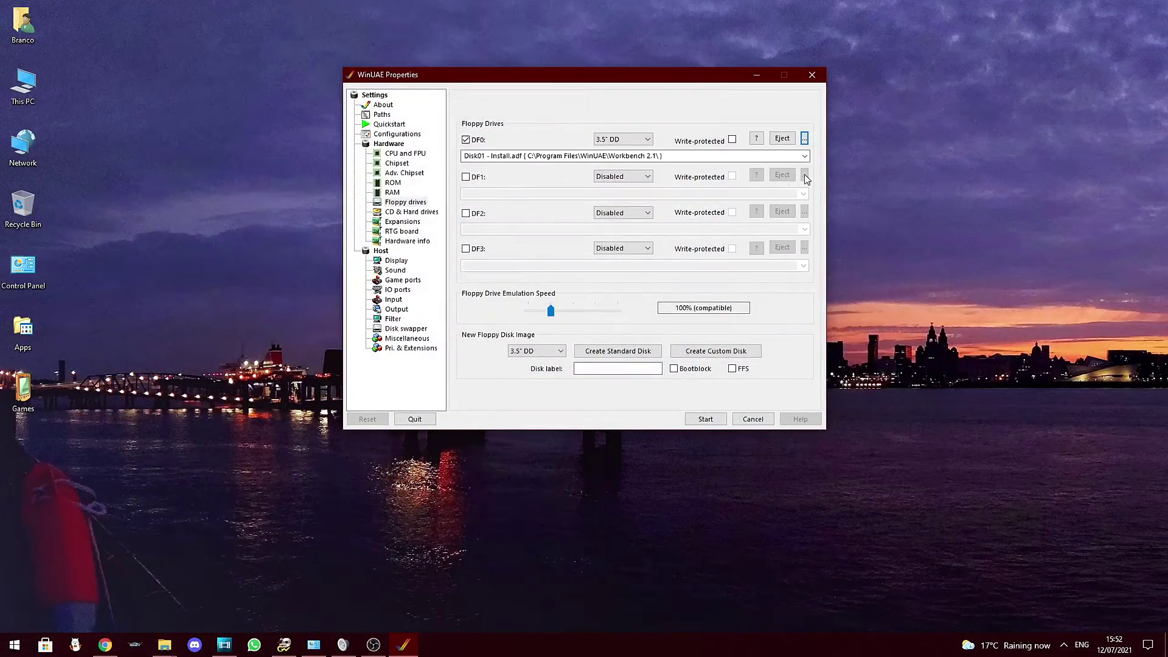
Step: Load the Workbench Install disk into DF0 and set floppy speed to Turbo
{"action": "left_click", "coordinate": [465, 176]}
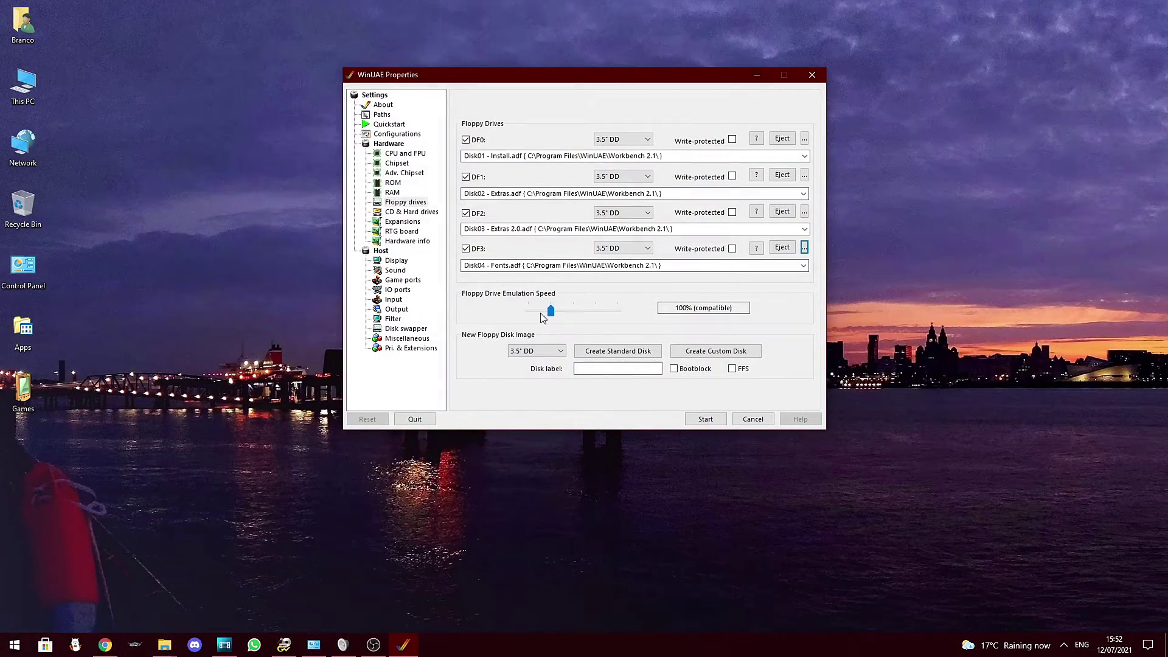
{"action": "left_click_drag", "start_coordinate": [550, 311], "coordinate": [470, 327]}
{"action": "left_click", "coordinate": [411, 211]}
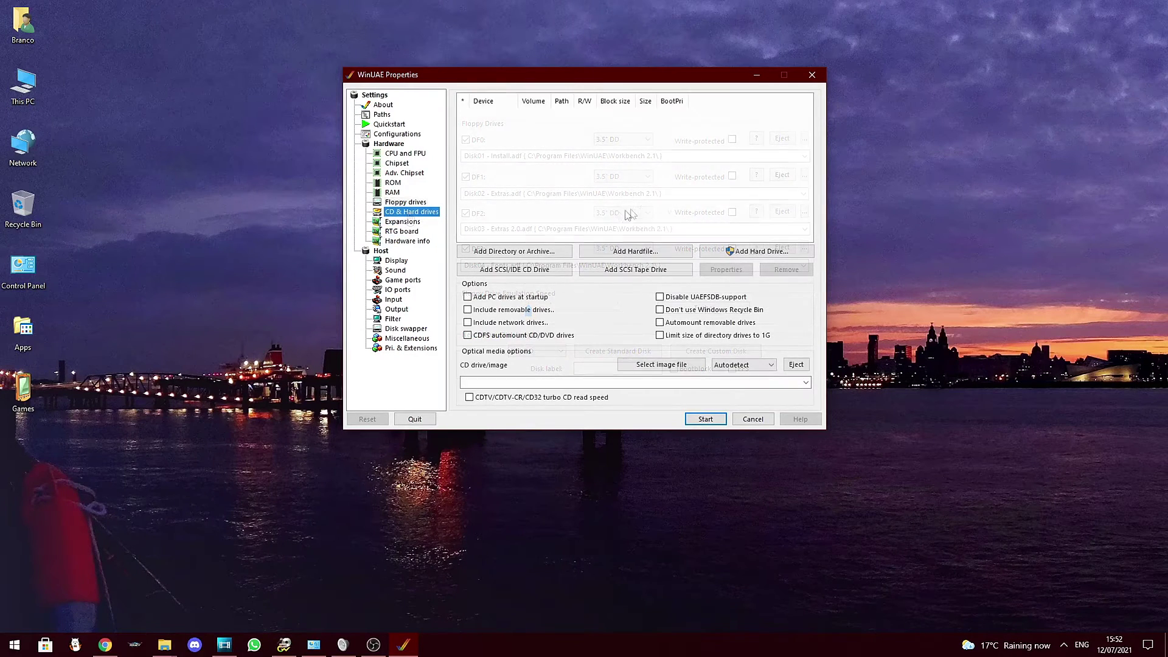
Step: Add the NK TECH USB card reader as a hard drive on the UAE controller
{"action": "left_click", "coordinate": [730, 251]}
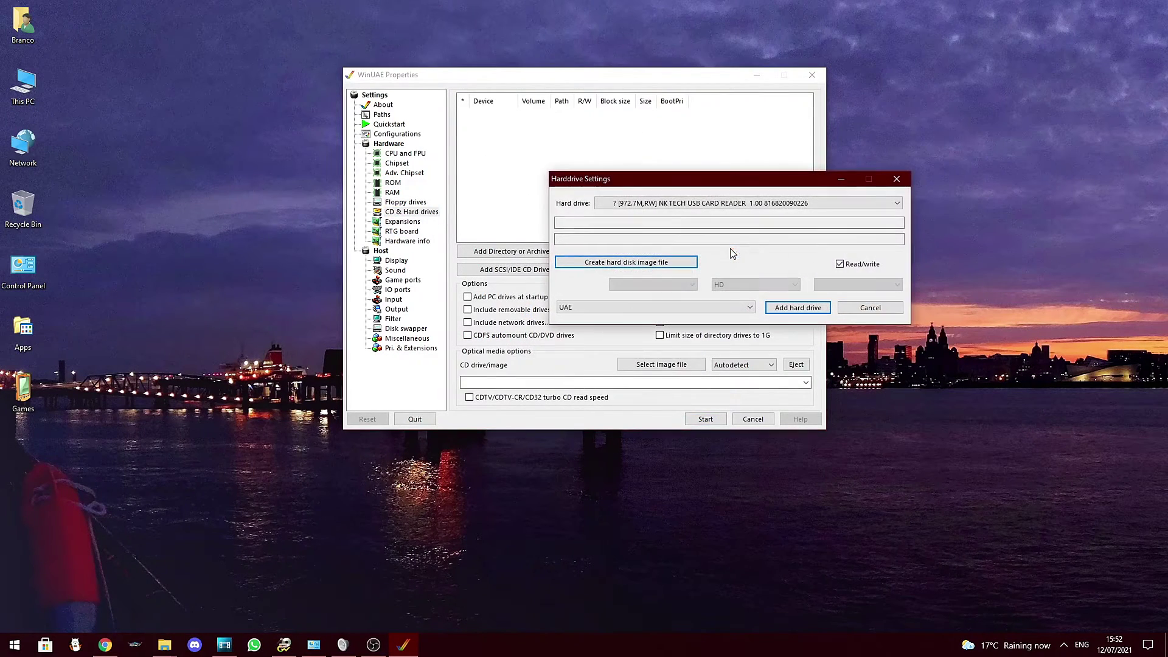
{"action": "left_click", "coordinate": [683, 207]}
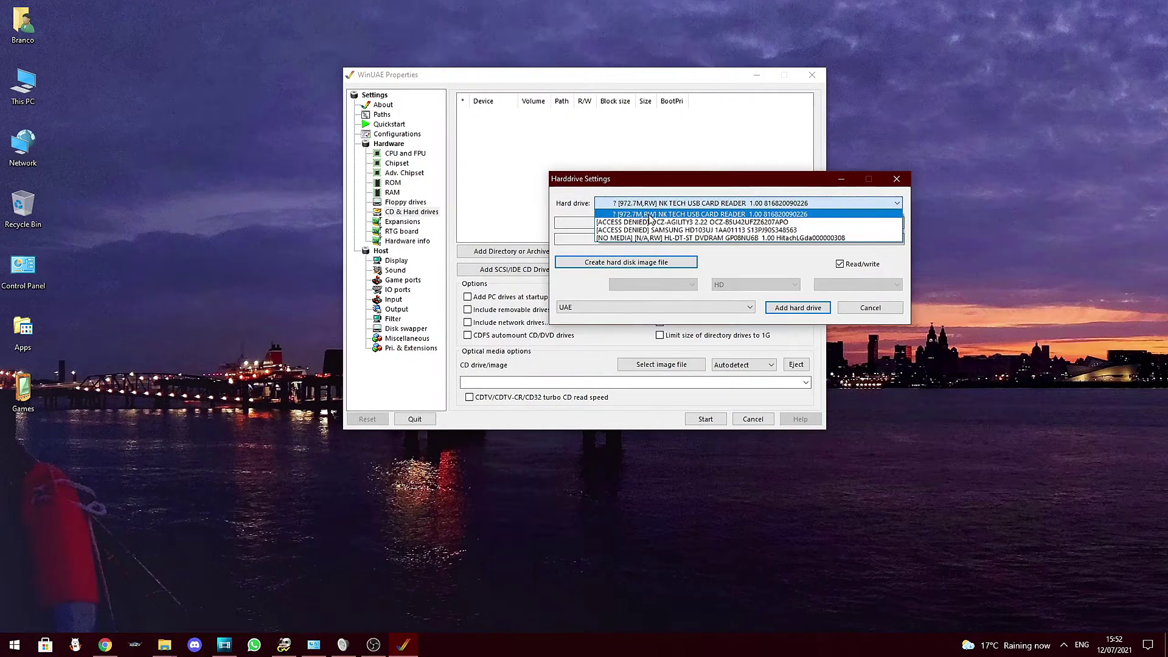
{"action": "left_click", "coordinate": [651, 219]}
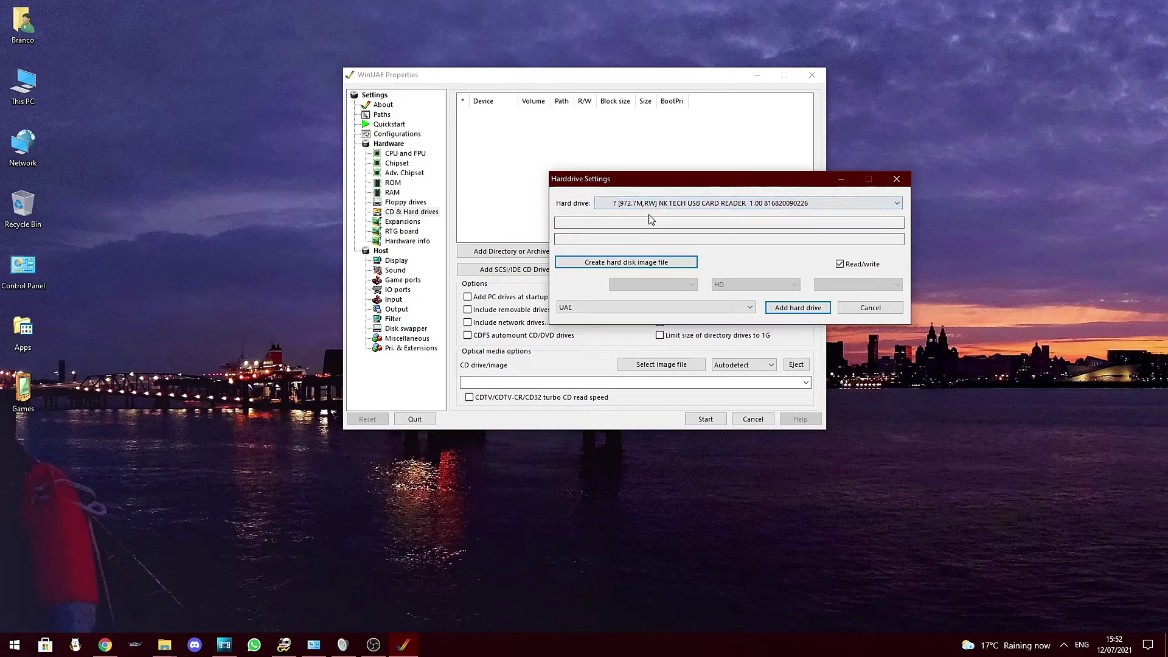
{"action": "left_click", "coordinate": [724, 304]}
{"action": "left_click", "coordinate": [601, 321]}
{"action": "left_click", "coordinate": [791, 314]}
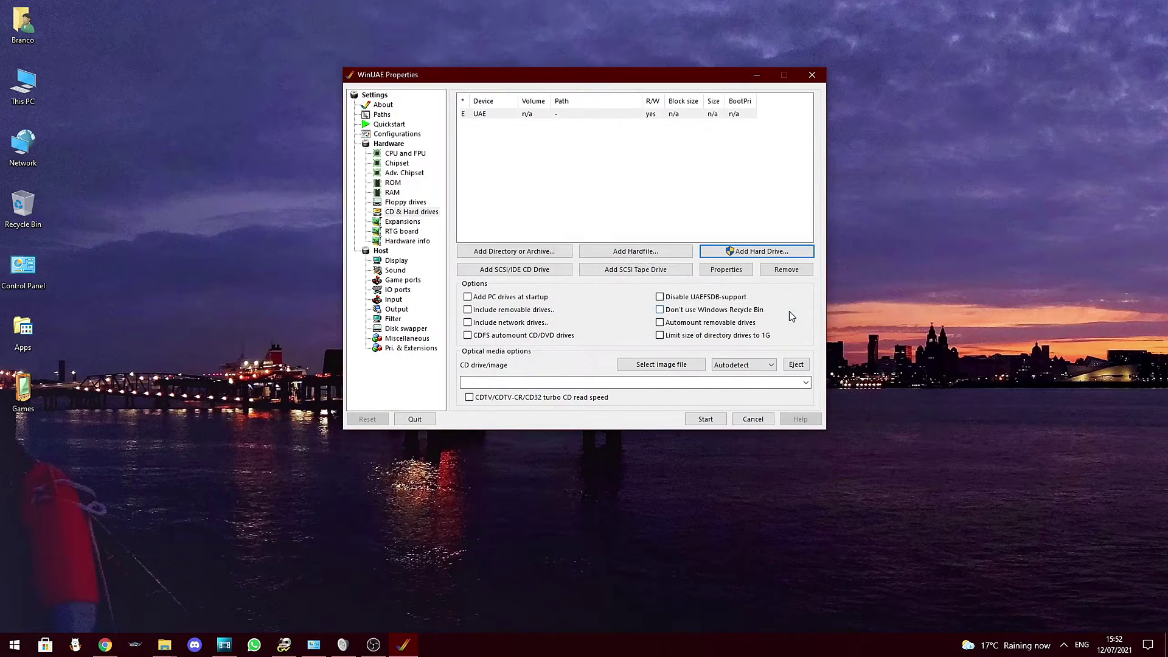
{"action": "left_click", "coordinate": [721, 271]}
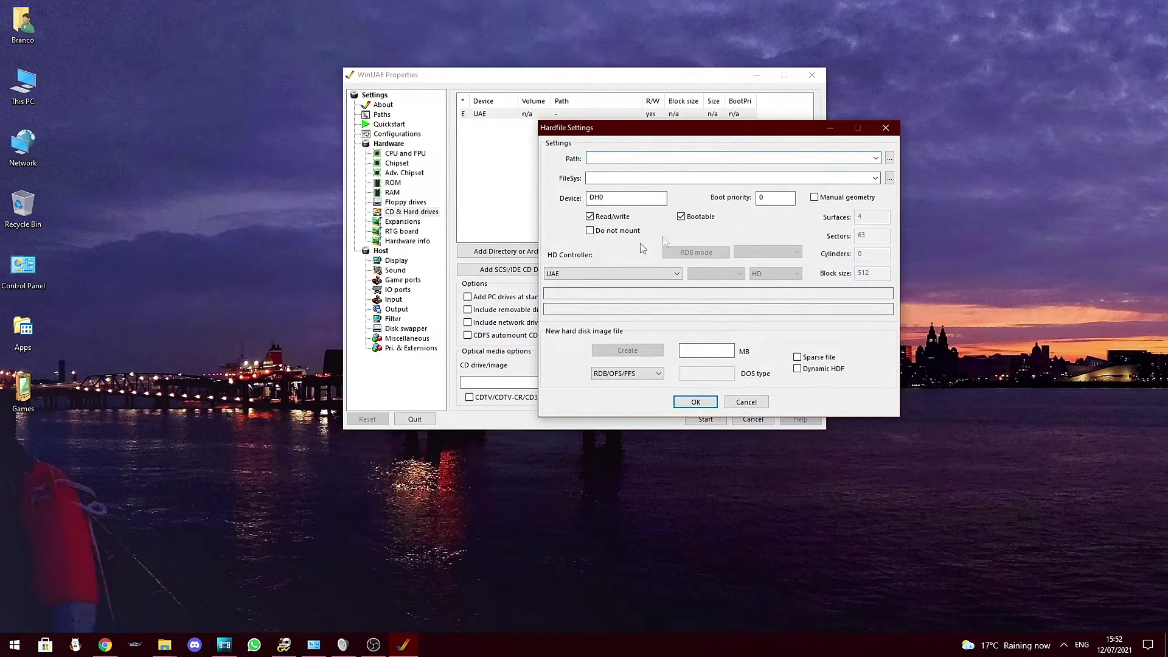
{"action": "left_click", "coordinate": [889, 159]}
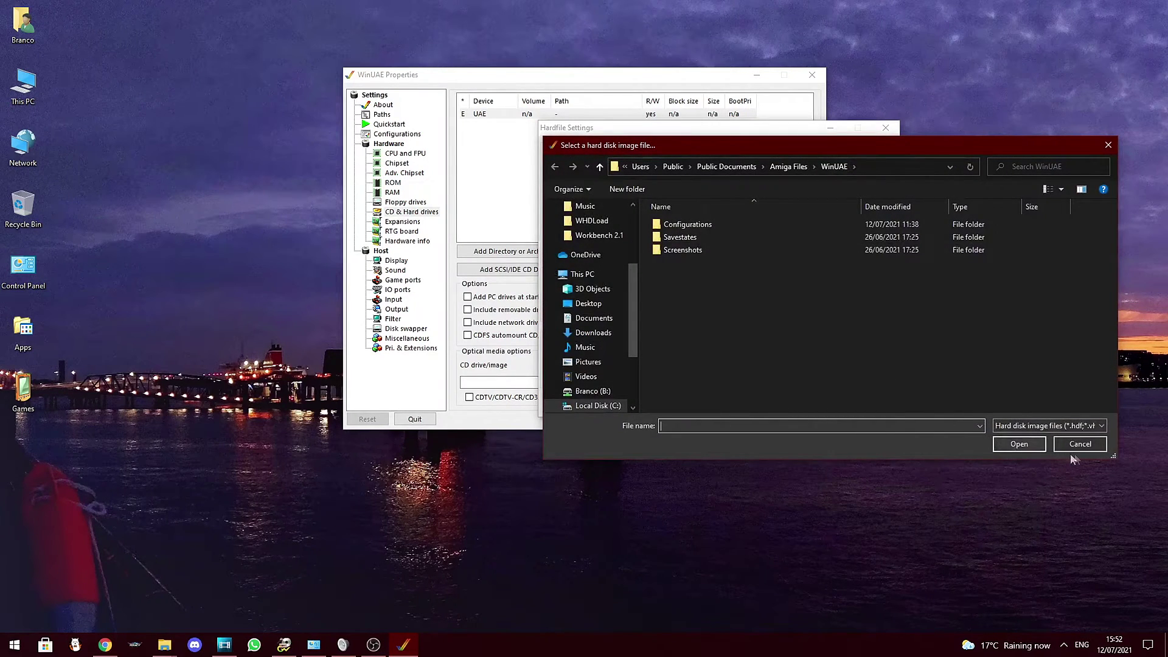
{"action": "left_click", "coordinate": [1080, 445]}
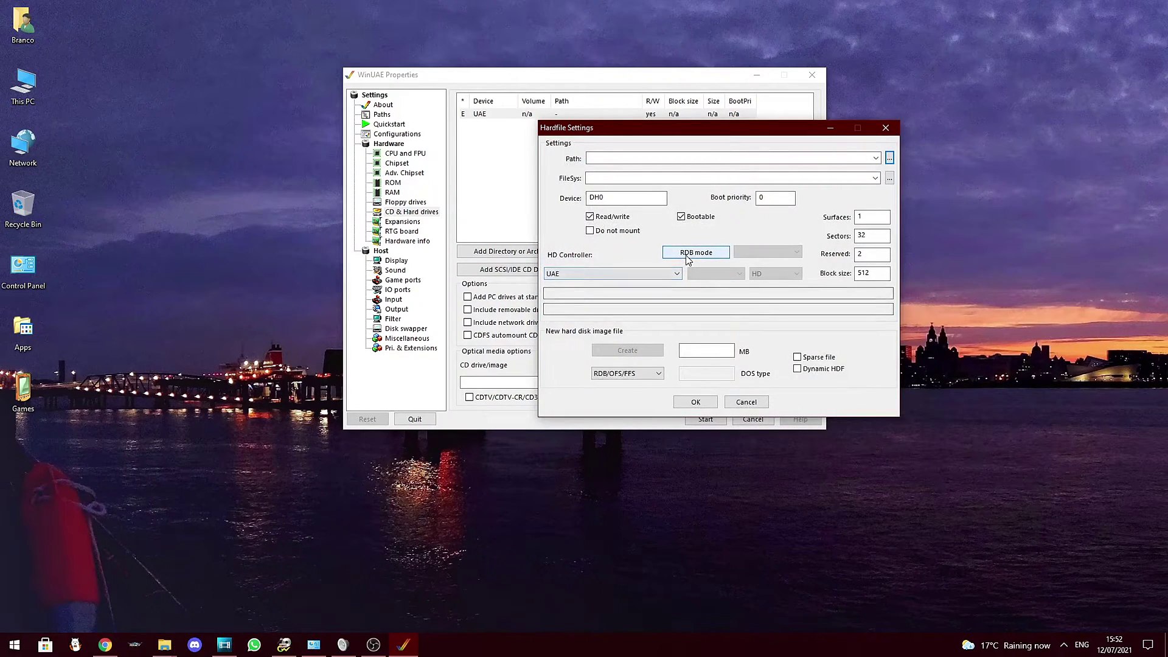
{"action": "left_click", "coordinate": [686, 255]}
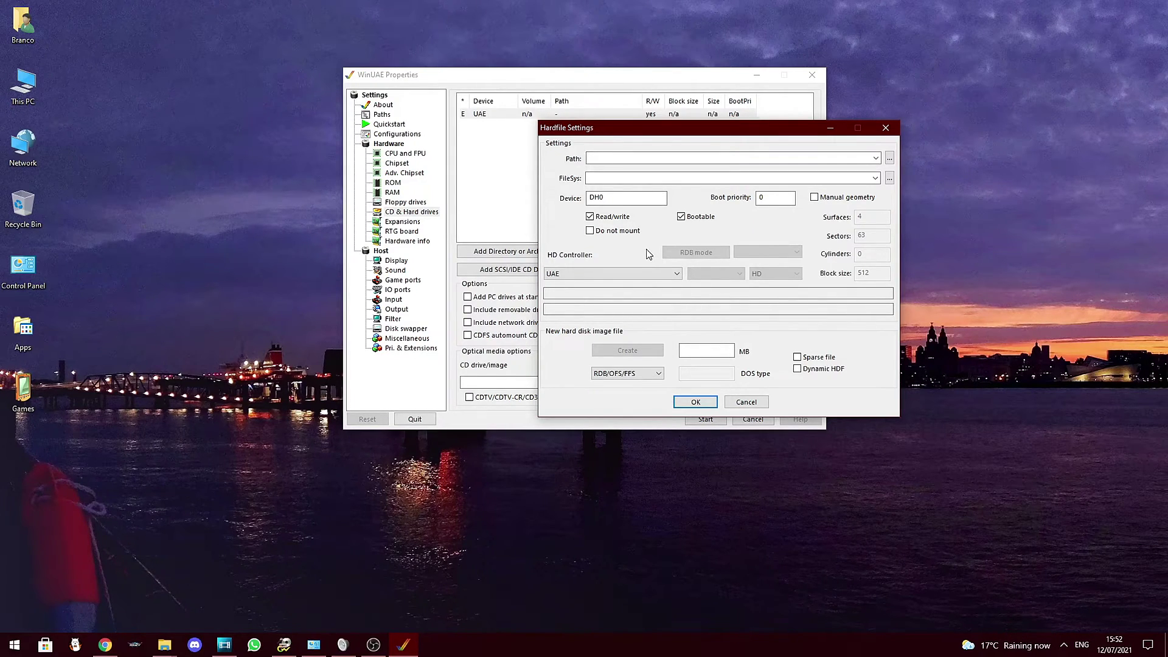
{"action": "left_click", "coordinate": [695, 402]}
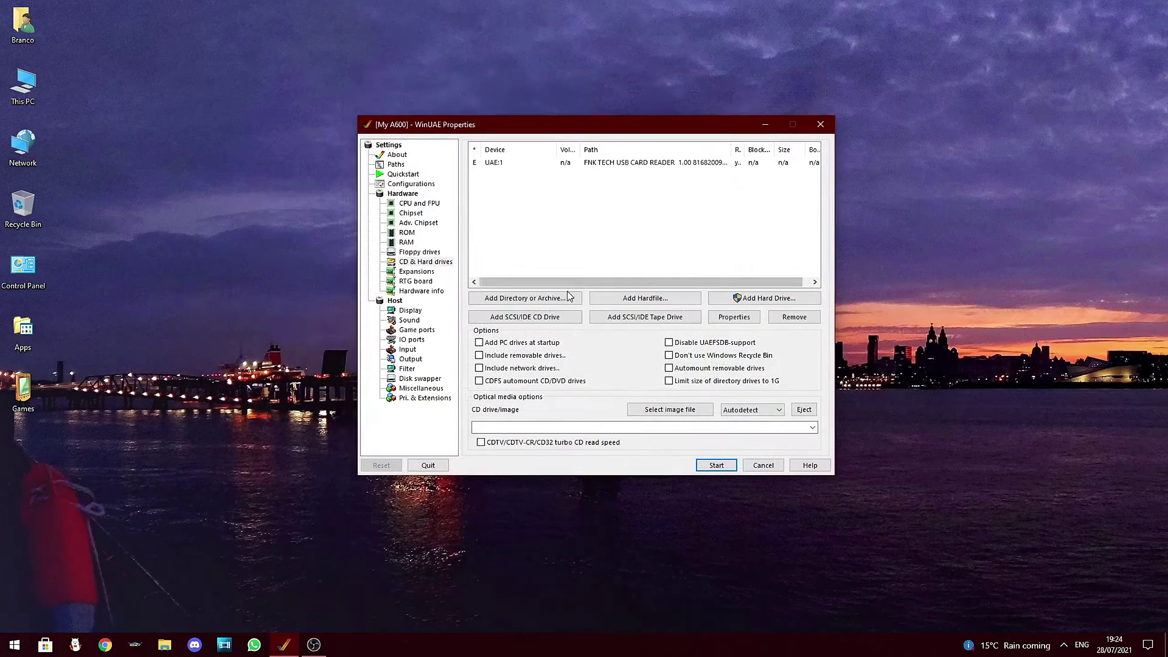
Step: Start adding a directory or archive as an extra mounted volume
{"action": "left_click", "coordinate": [568, 295]}
Step: Mount pfs3aio.lha from Downloads as device f with volume label 'pfs'
{"action": "type", "text": "f"}
{"action": "left_click", "coordinate": [490, 274]}
{"action": "type", "text": "pfs"}
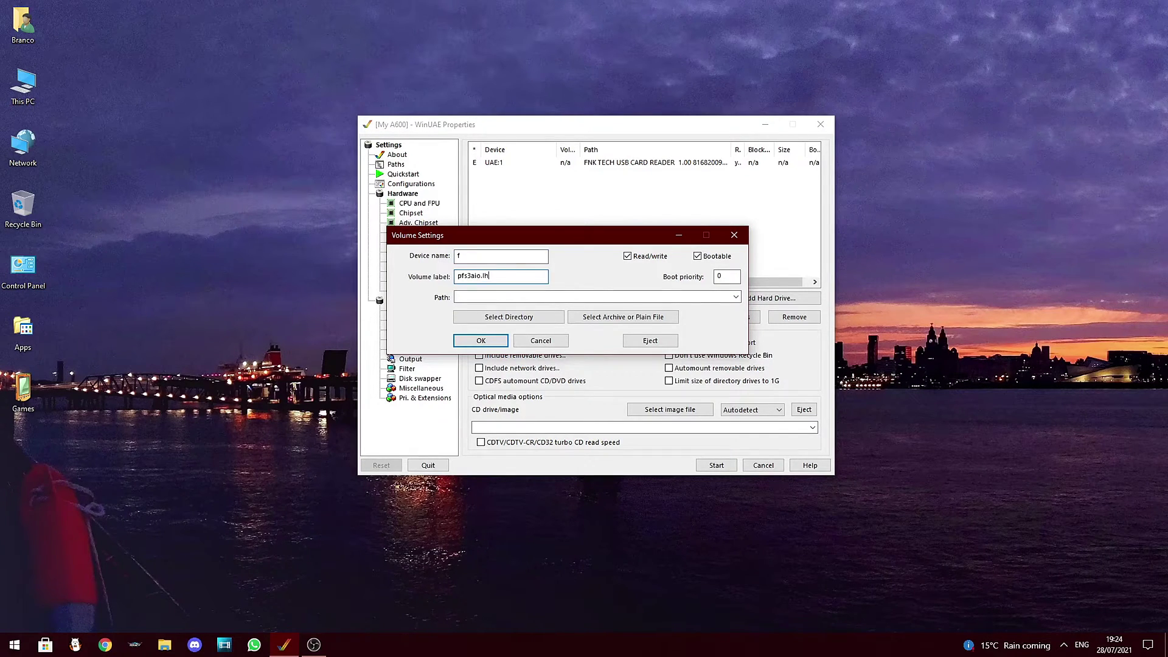
{"action": "left_click", "coordinate": [605, 317]}
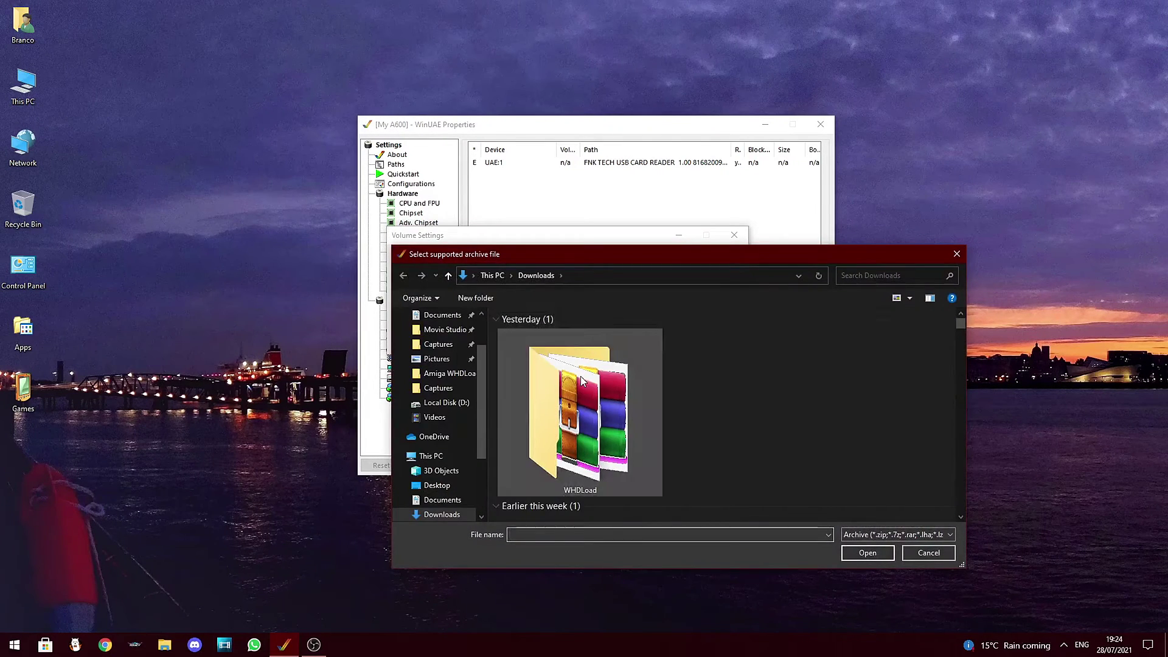
{"action": "double_click", "coordinate": [580, 376]}
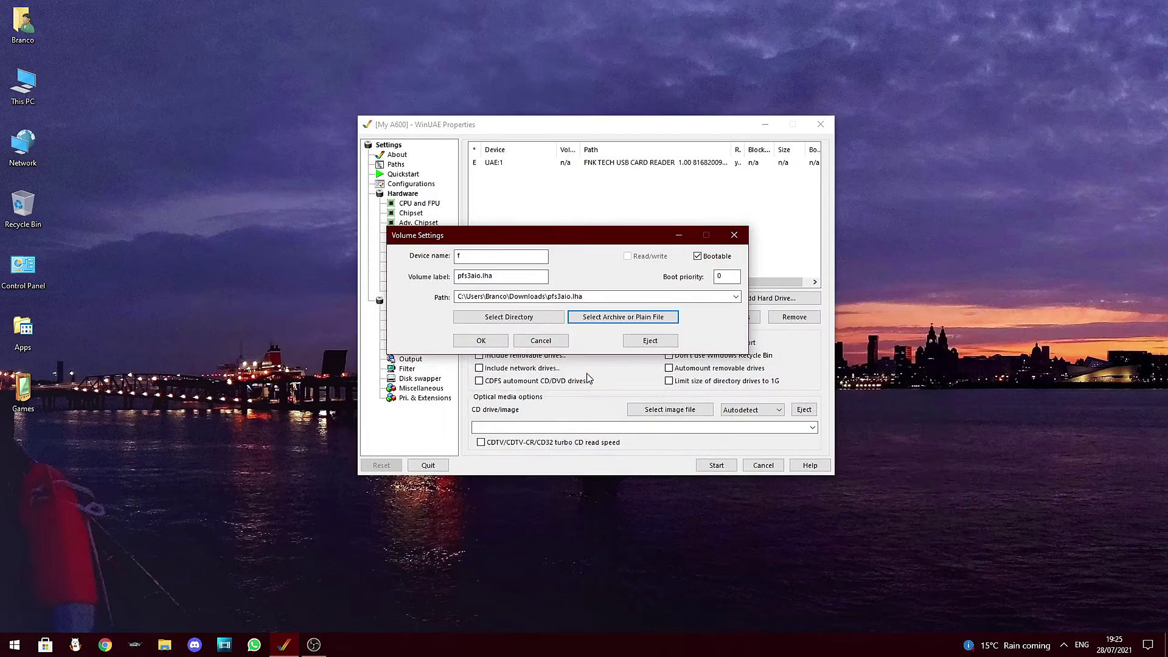
{"action": "left_click", "coordinate": [481, 340]}
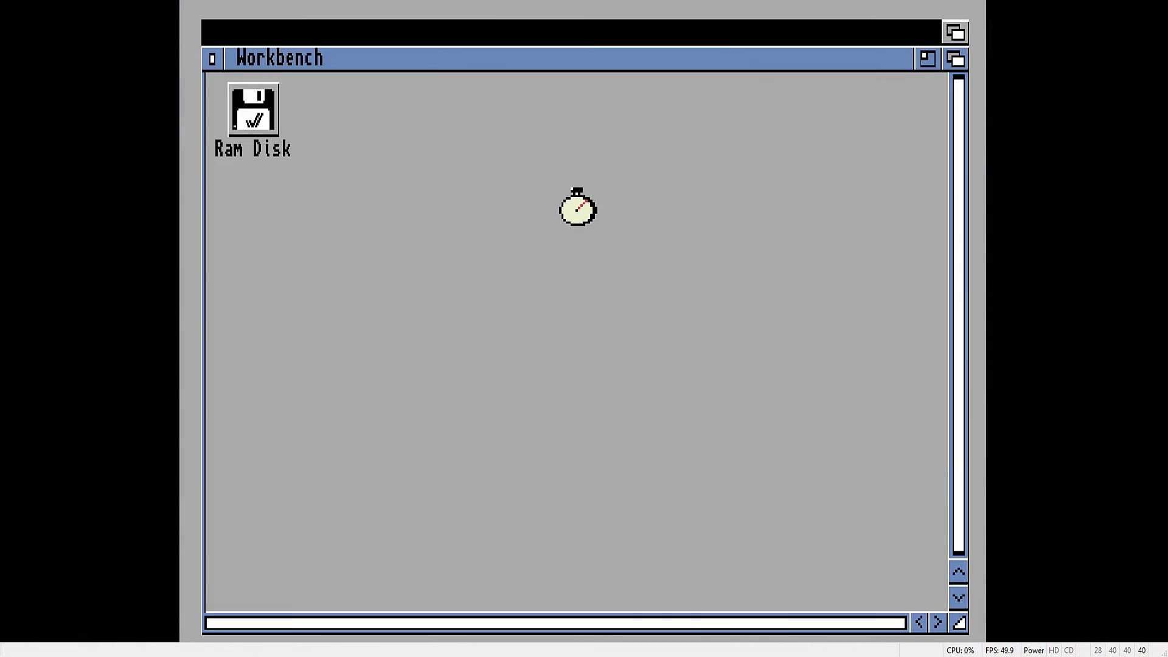
Step: Launch HDToolBox from Install2.1's HDTools drawer and continue past the drives-changed requester
{"action": "double_click", "coordinate": [277, 448]}
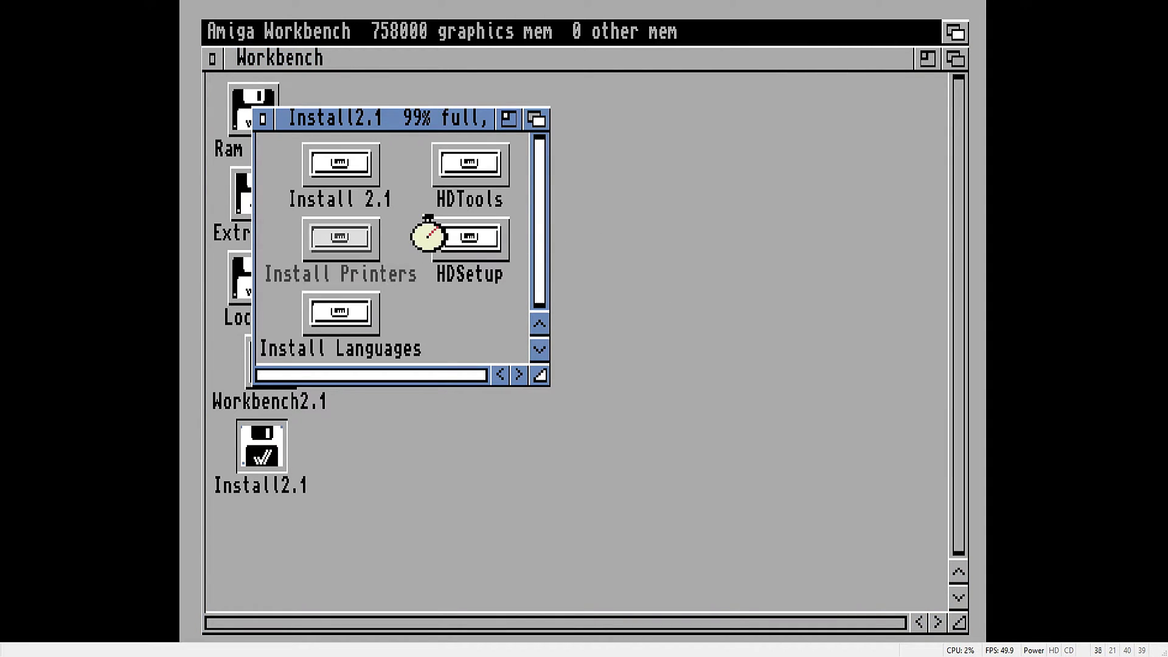
{"action": "double_click", "coordinate": [441, 204]}
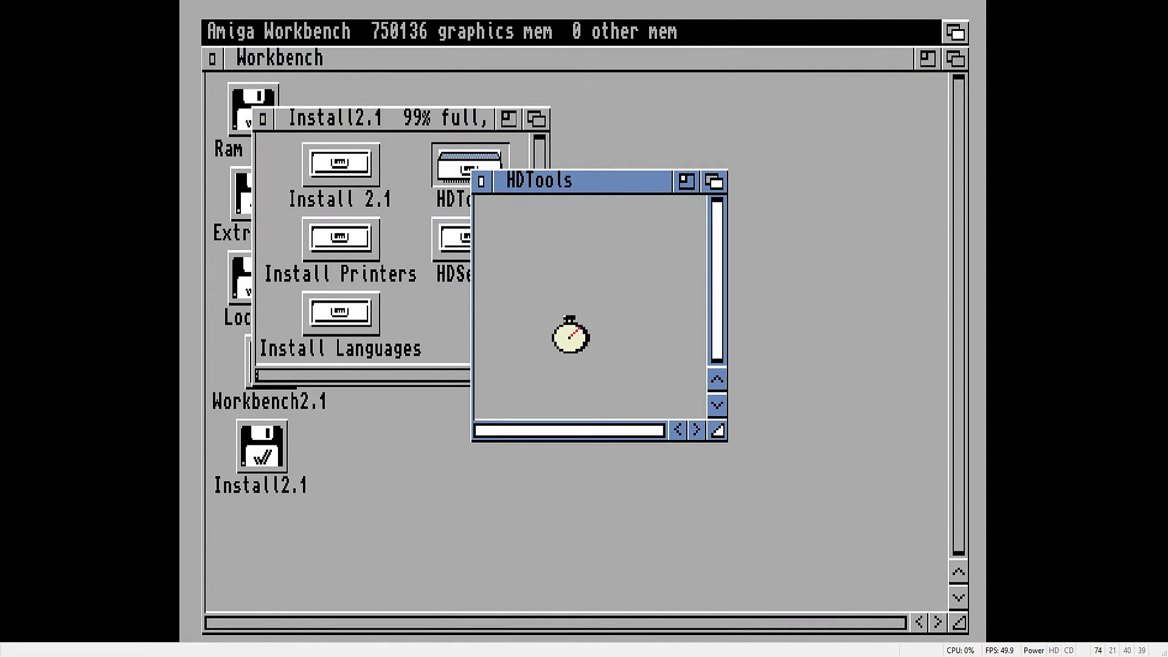
{"action": "double_click", "coordinate": [548, 336]}
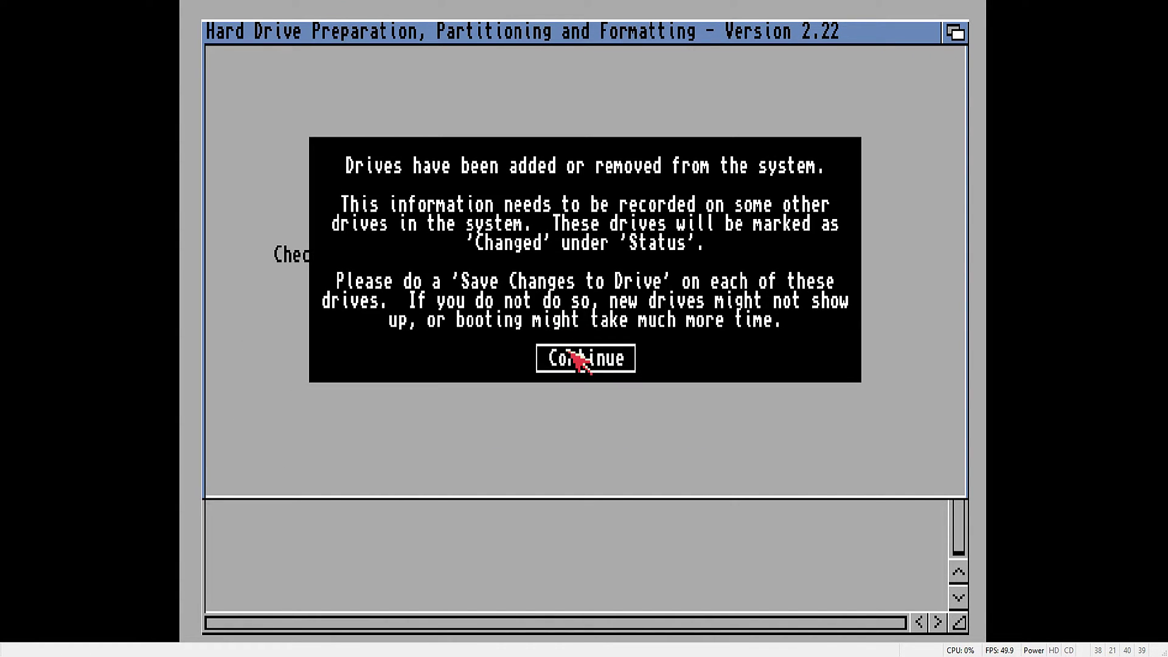
{"action": "left_click", "coordinate": [573, 365]}
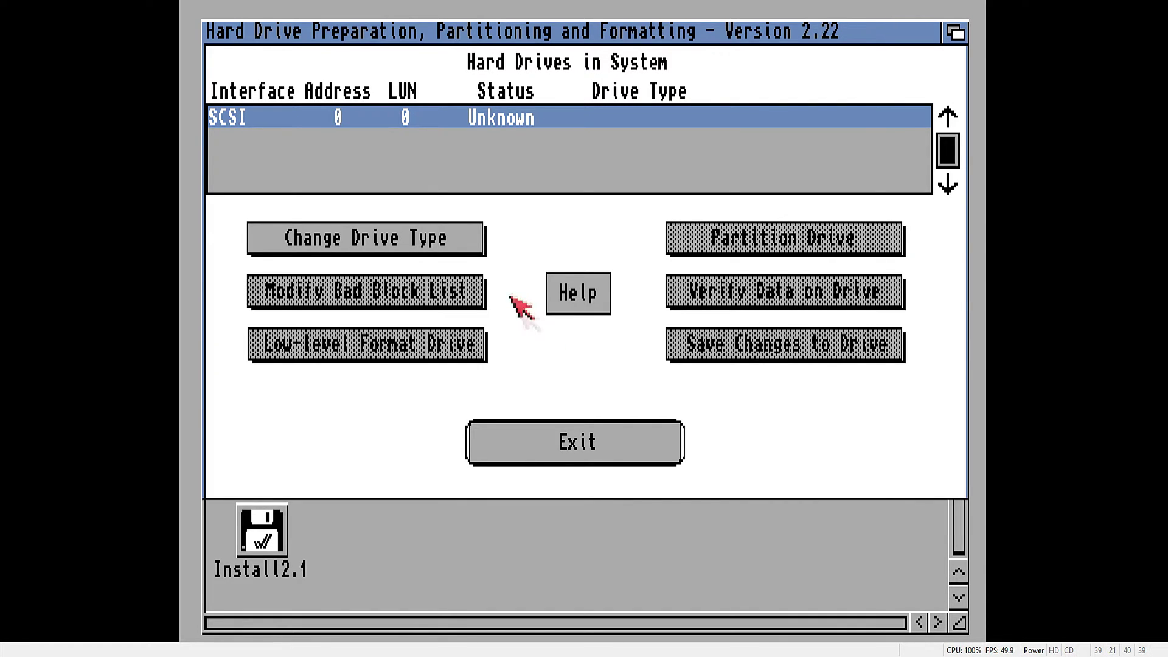
Step: Define a new drive type by reading the configuration from the card reader
{"action": "left_click", "coordinate": [450, 244]}
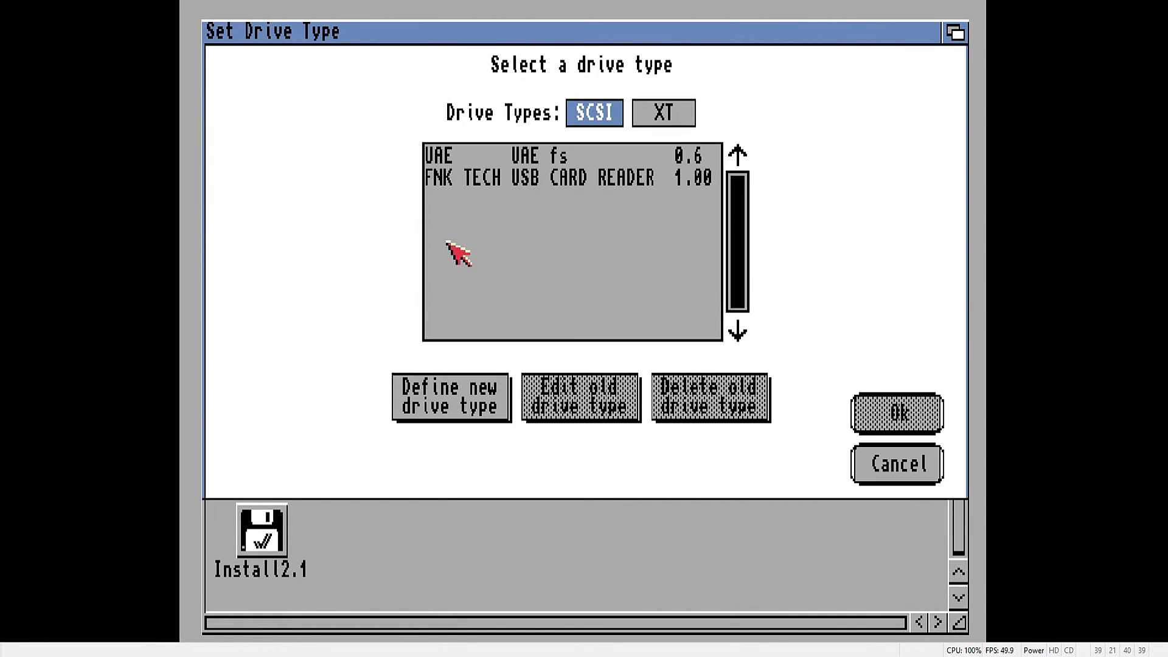
{"action": "left_click", "coordinate": [512, 180]}
{"action": "left_click", "coordinate": [450, 403]}
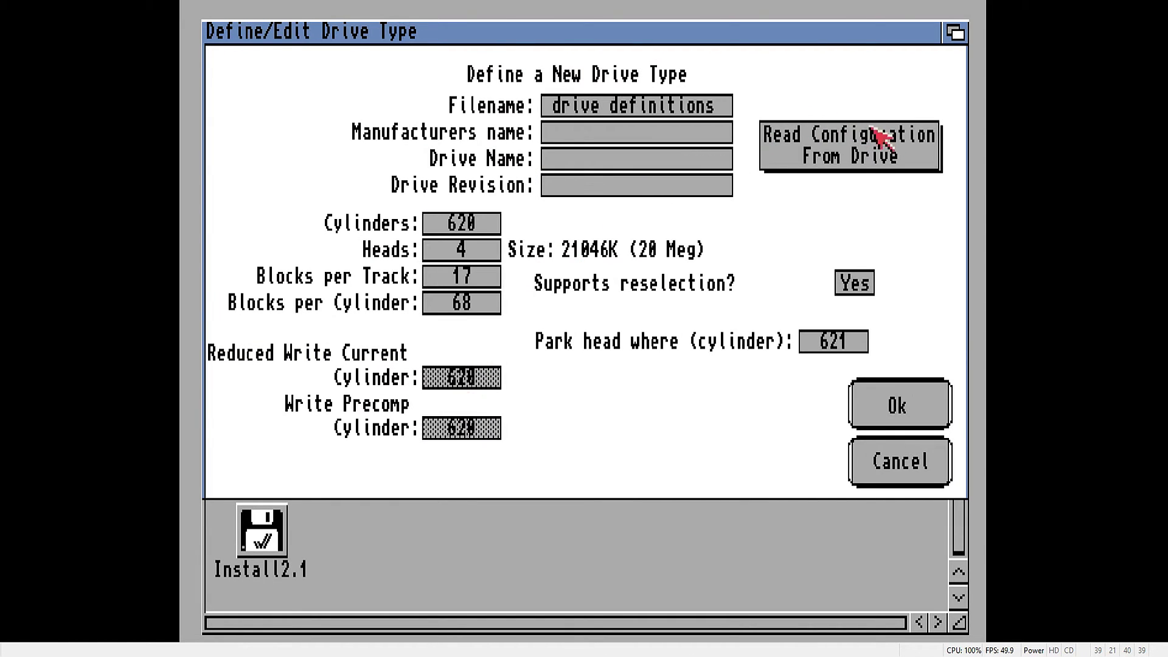
{"action": "left_click", "coordinate": [918, 166]}
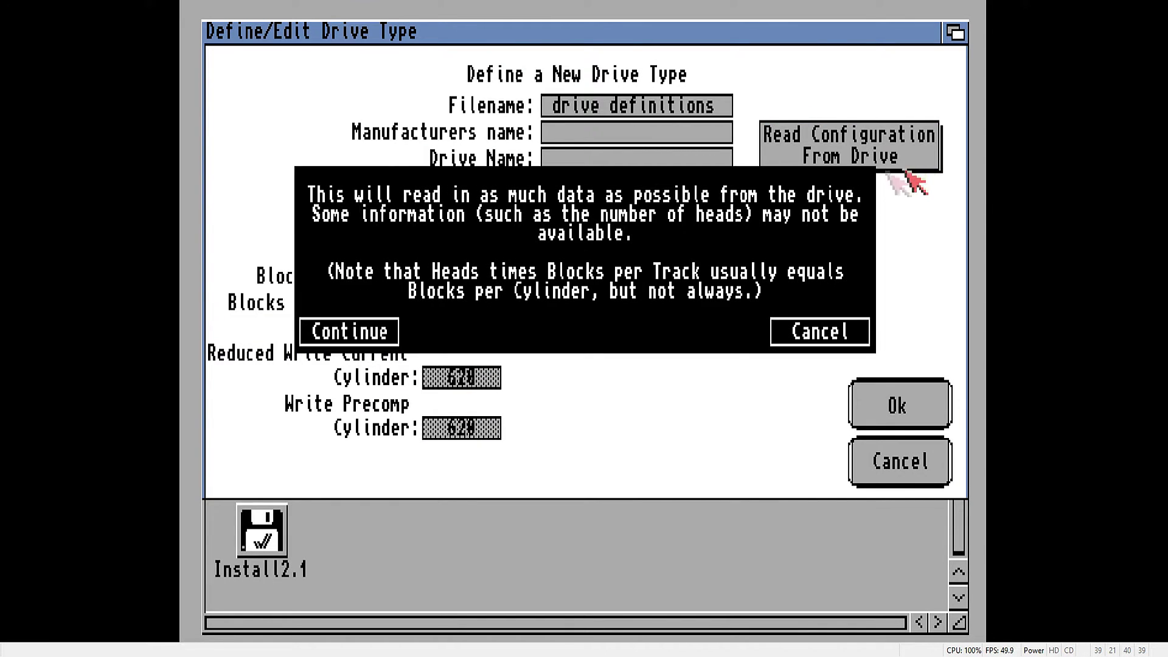
{"action": "left_click", "coordinate": [394, 339]}
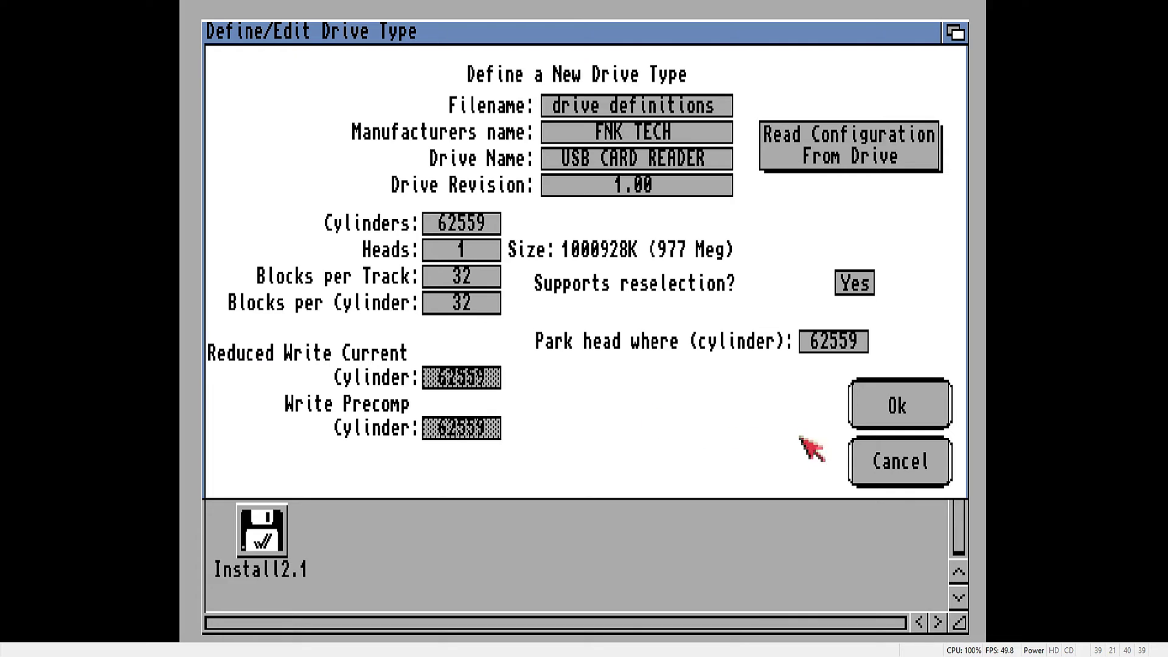
{"action": "left_click", "coordinate": [900, 407]}
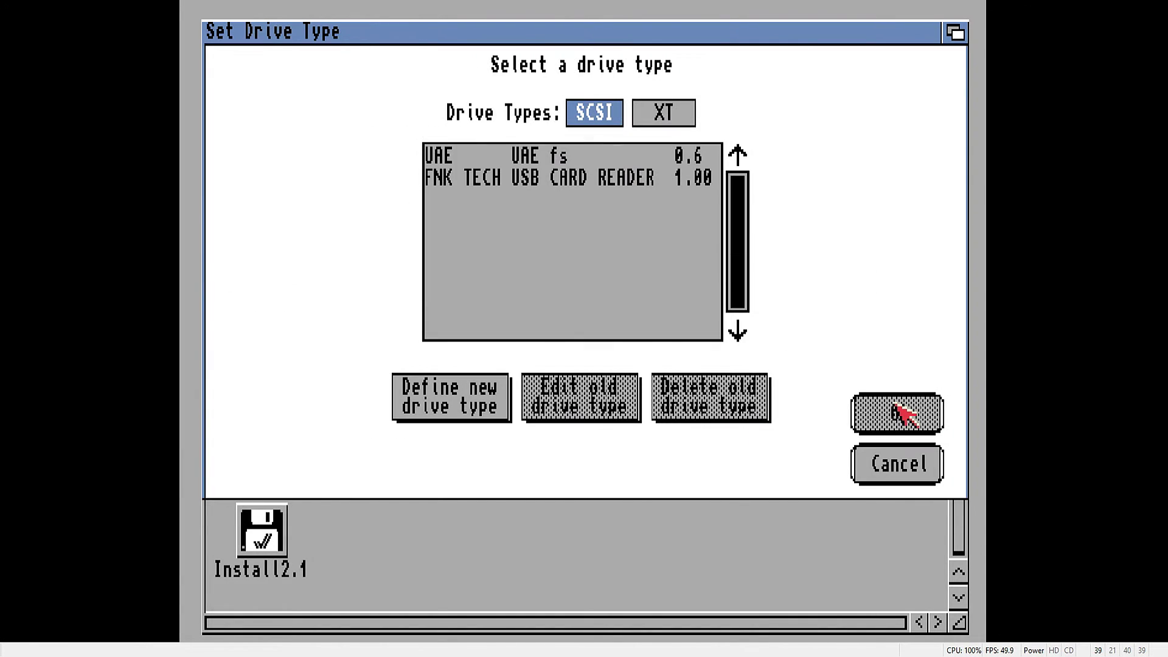
Step: Choose FNK TECH USB CARD READER 1.00 as the drive type and save it to the drive
{"action": "left_click", "coordinate": [587, 180]}
{"action": "left_click", "coordinate": [891, 419]}
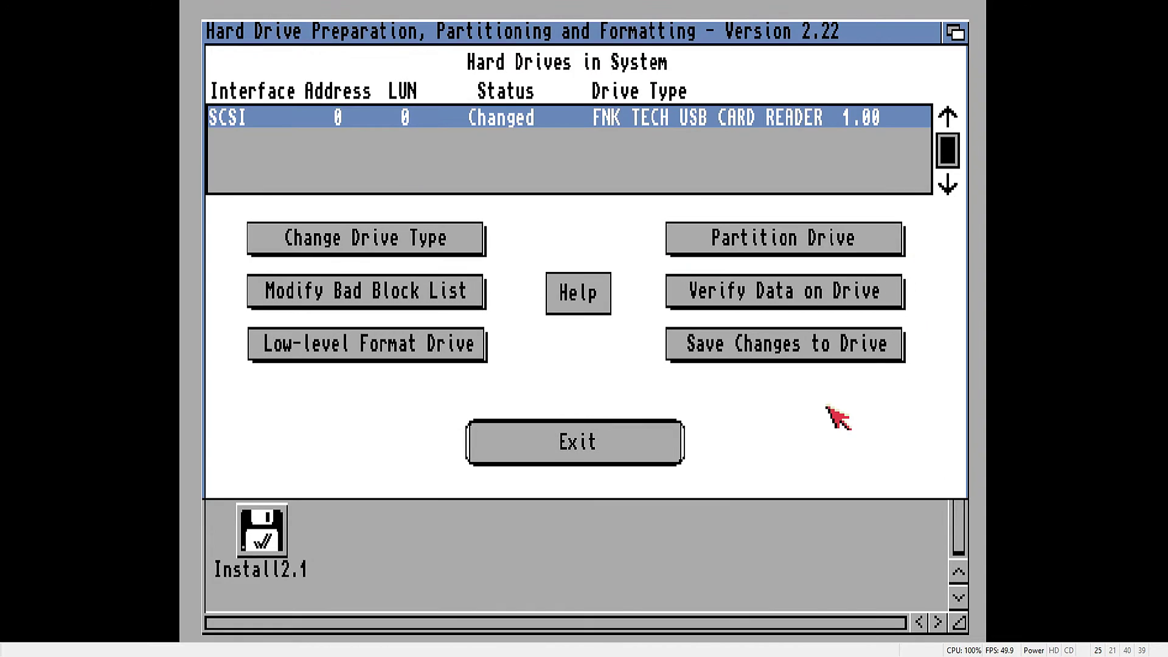
{"action": "left_click", "coordinate": [811, 348]}
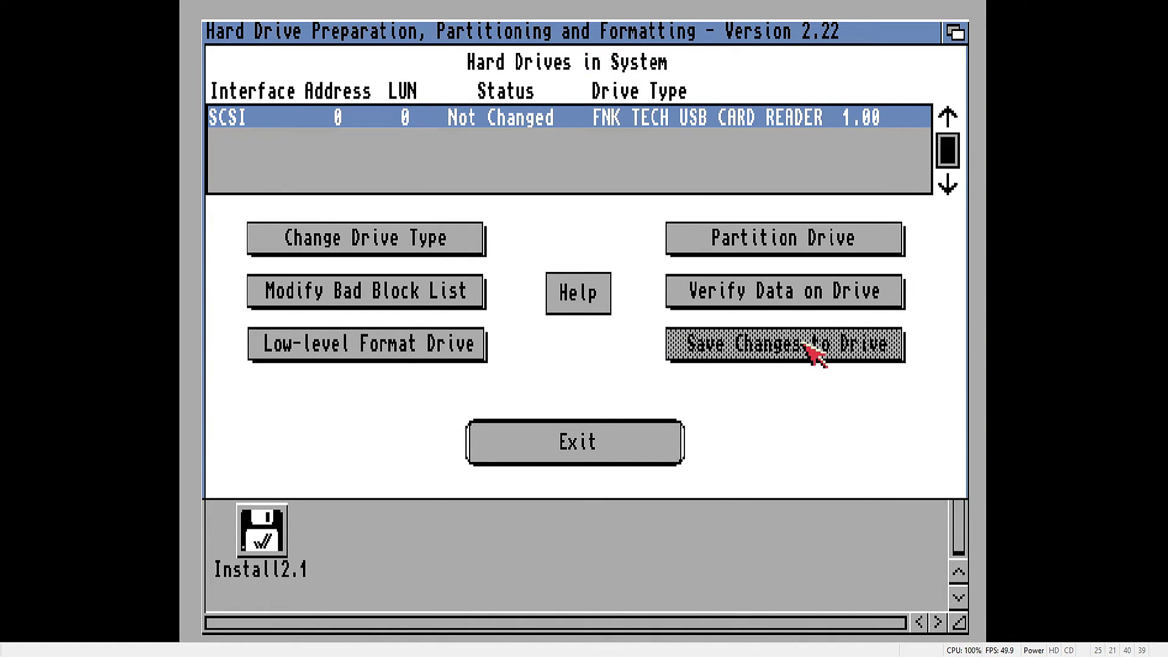
Step: Inspect the two 488 Meg partitions DH0 and DH1, then show DH0's advanced options
{"action": "left_click", "coordinate": [797, 230]}
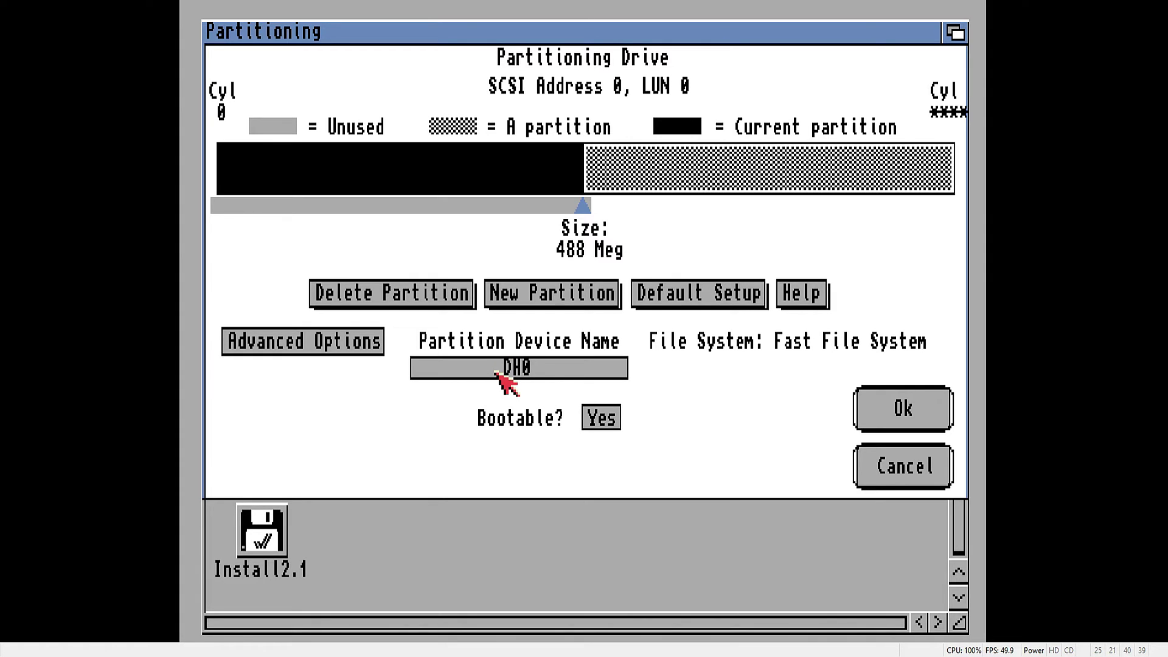
{"action": "left_click", "coordinate": [646, 179]}
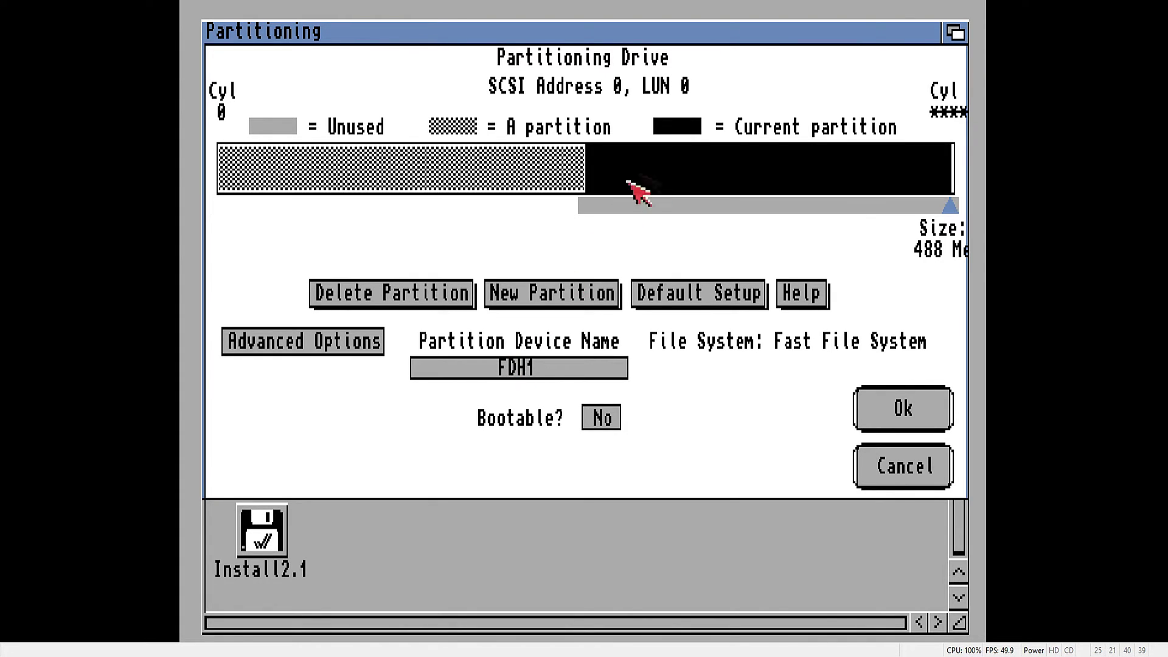
{"action": "left_click", "coordinate": [500, 365]}
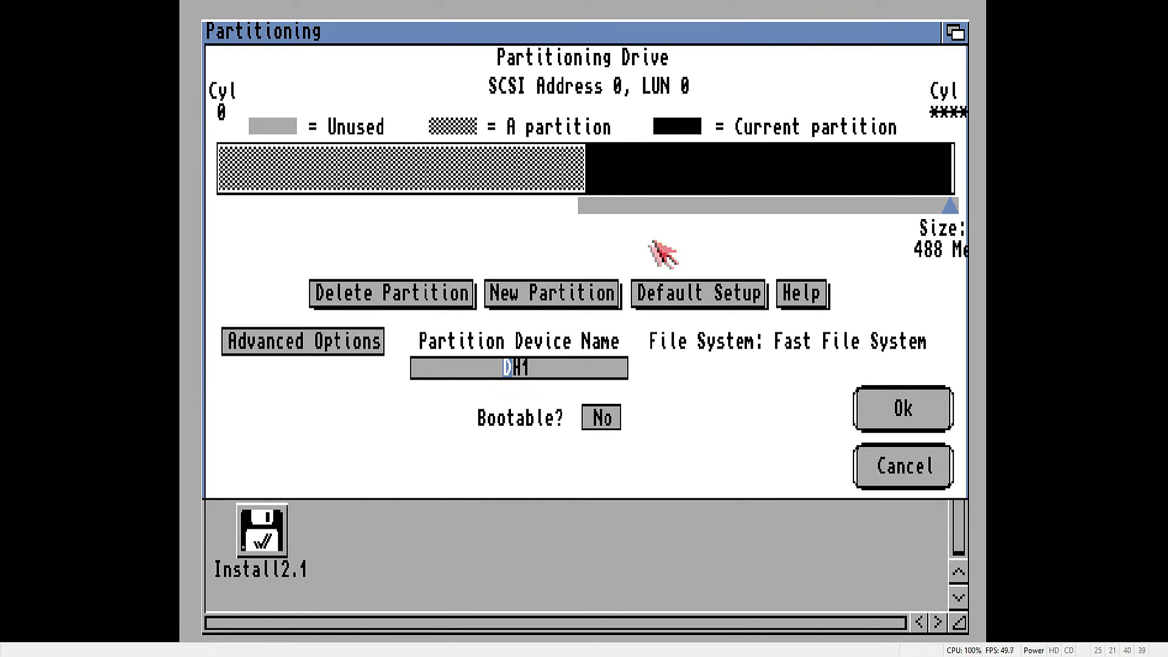
{"action": "left_click", "coordinate": [479, 172]}
{"action": "left_click", "coordinate": [339, 352]}
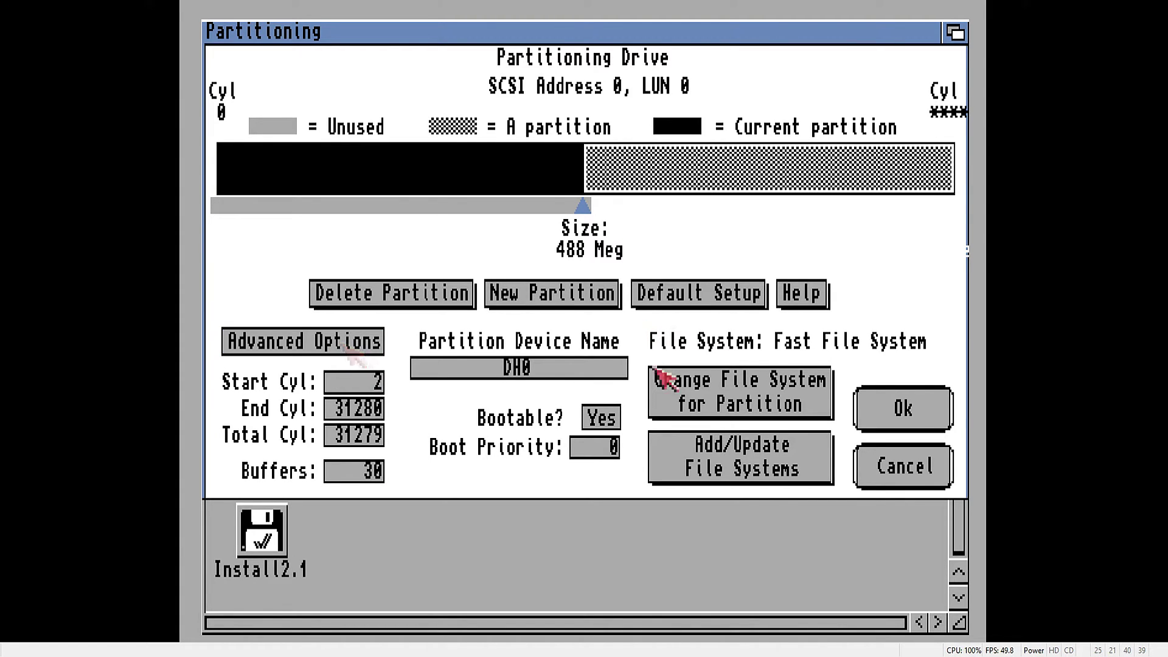
Step: Add the f:pfs3aio file system with DosType 0x50465303, version 19
{"action": "left_click", "coordinate": [721, 470]}
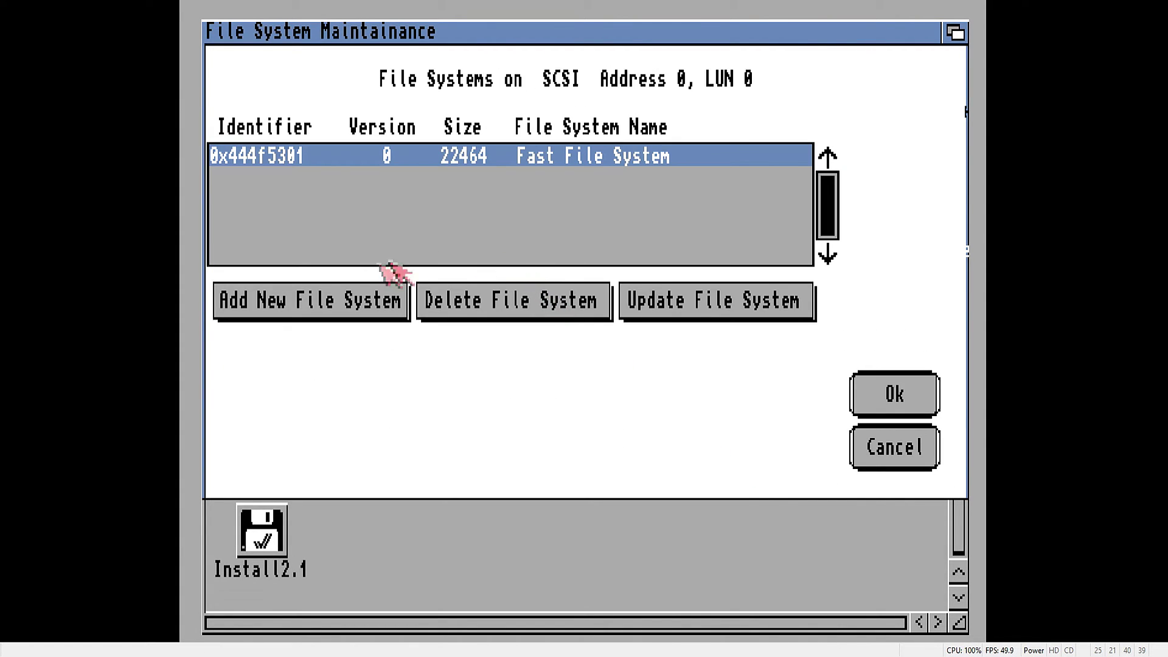
{"action": "left_click", "coordinate": [363, 304]}
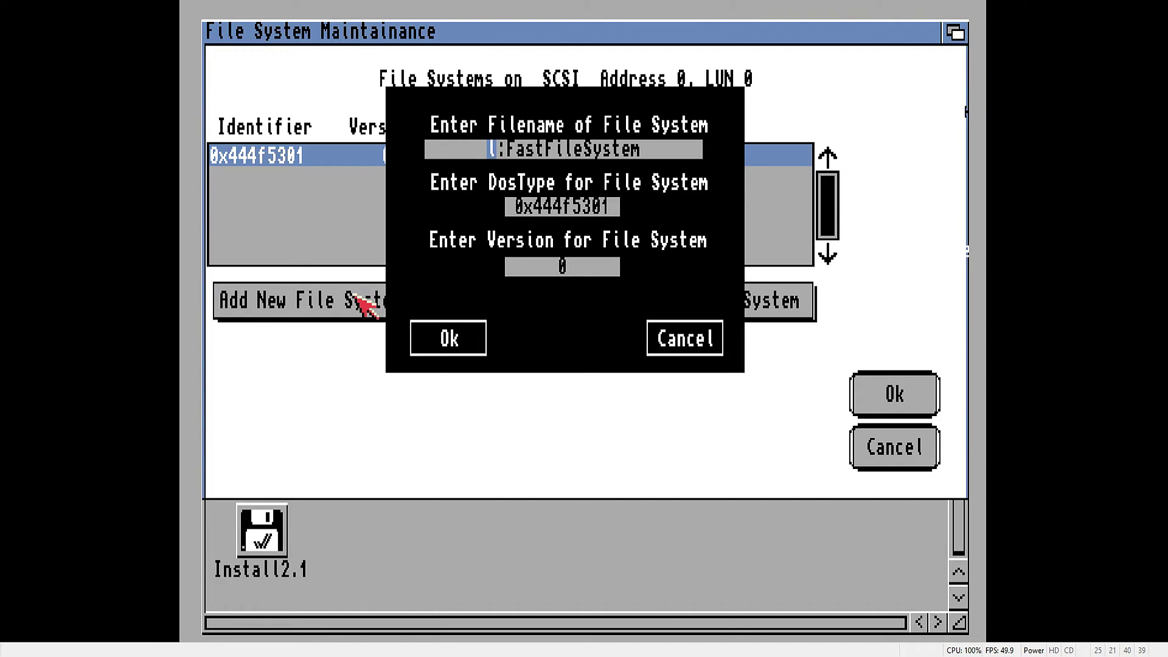
{"action": "key", "text": "Delete"}
{"action": "key", "text": "Delete"}
{"action": "key", "text": "Delete"}
{"action": "key", "text": "Delete"}
{"action": "key", "text": "Delete"}
{"action": "key", "text": "Delete"}
{"action": "key", "text": "Delete"}
{"action": "key", "text": "Delete"}
{"action": "key", "text": "Delete"}
{"action": "key", "text": "Delete"}
{"action": "key", "text": "Delete"}
{"action": "key", "text": "Delete"}
{"action": "key", "text": "Delete"}
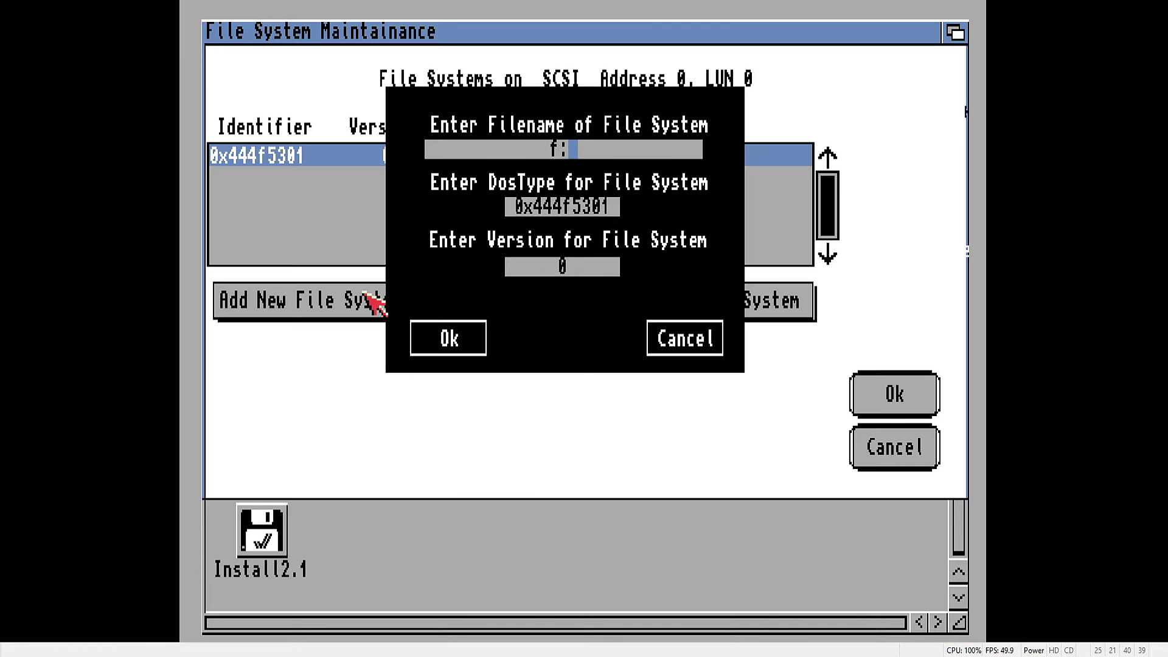
{"action": "type", "text": "f:pfs3aio"}
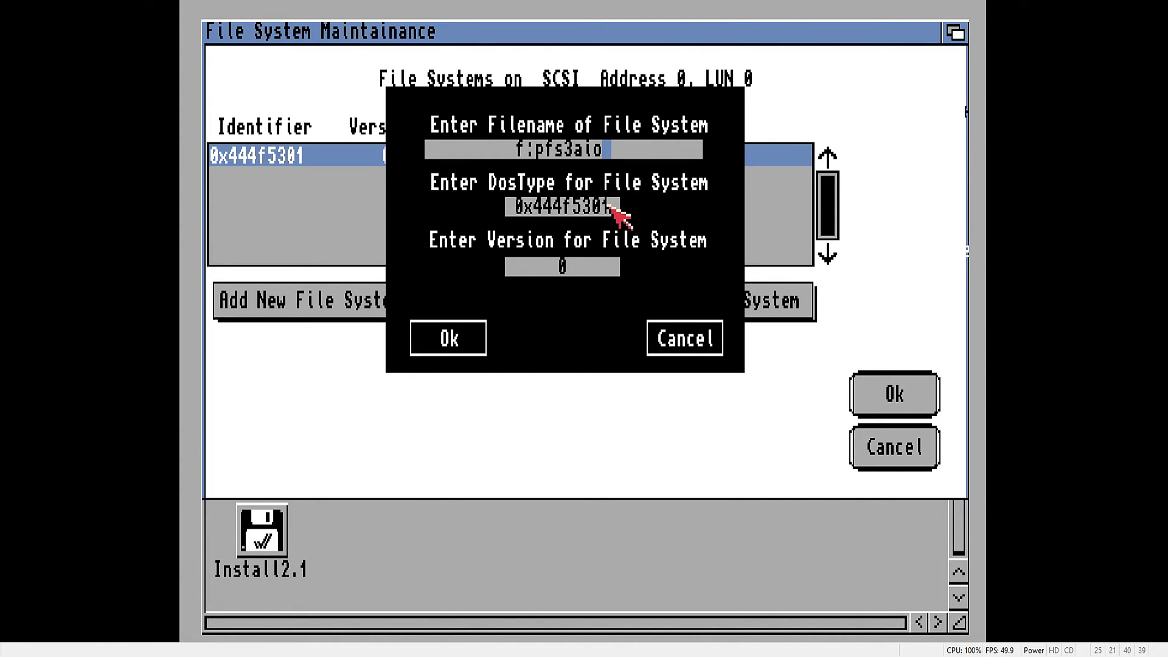
{"action": "key", "text": "super+x"}
{"action": "type", "text": "0x50465303"}
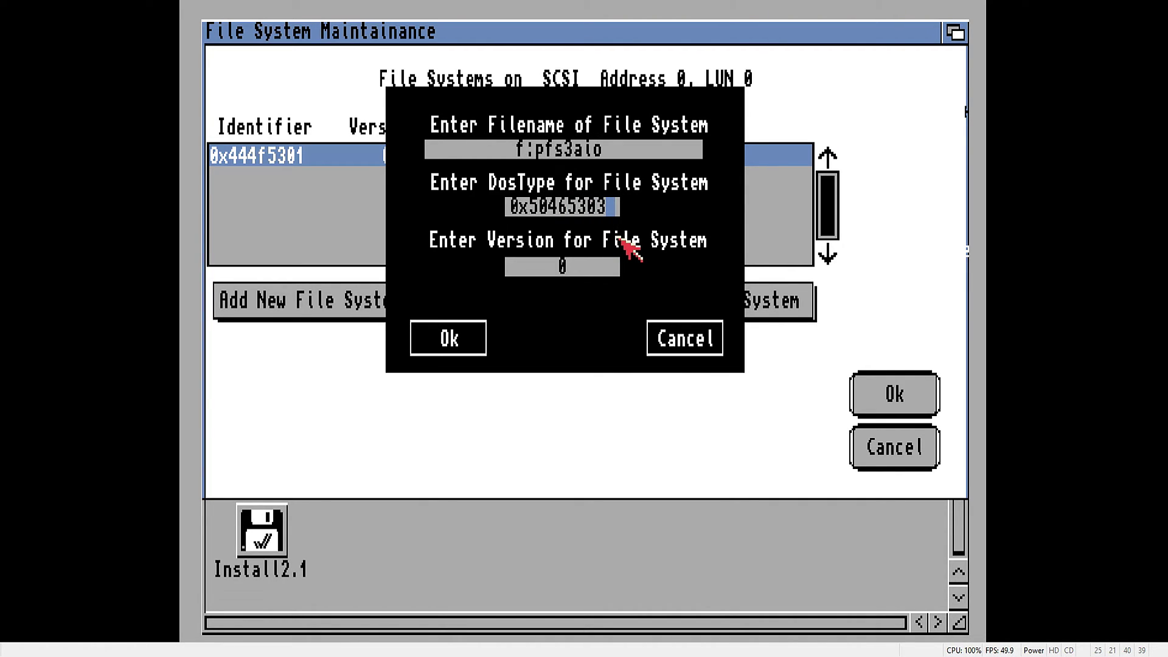
{"action": "left_click", "coordinate": [574, 269]}
{"action": "key", "text": "super+x"}
{"action": "type", "text": "19"}
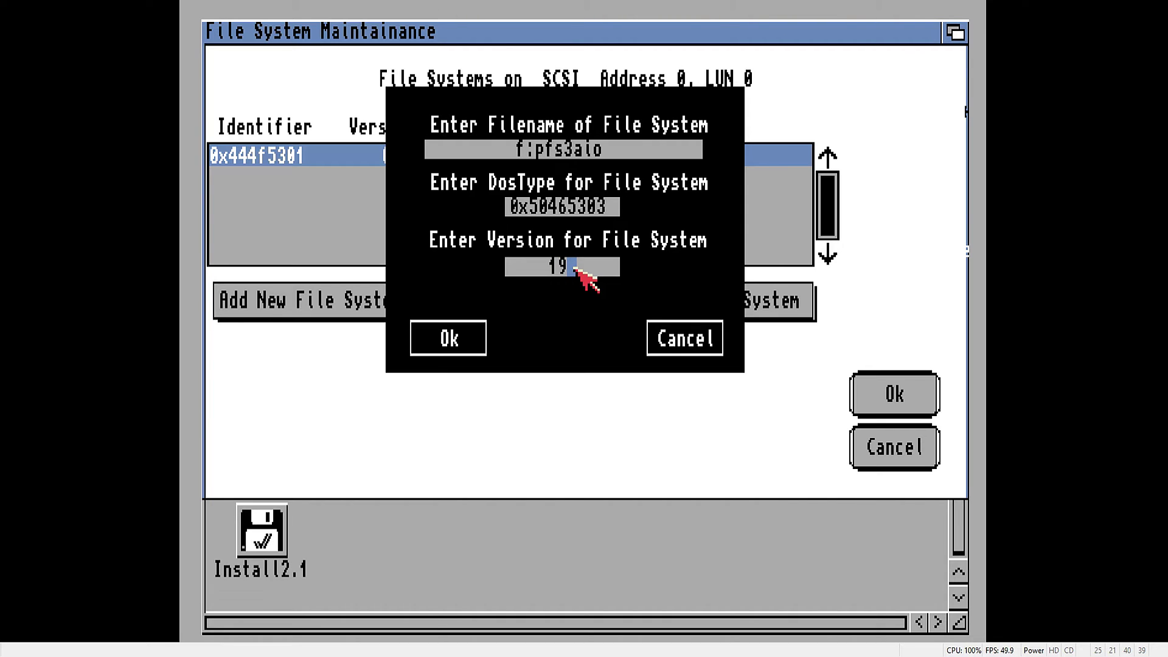
{"action": "left_click", "coordinate": [469, 337]}
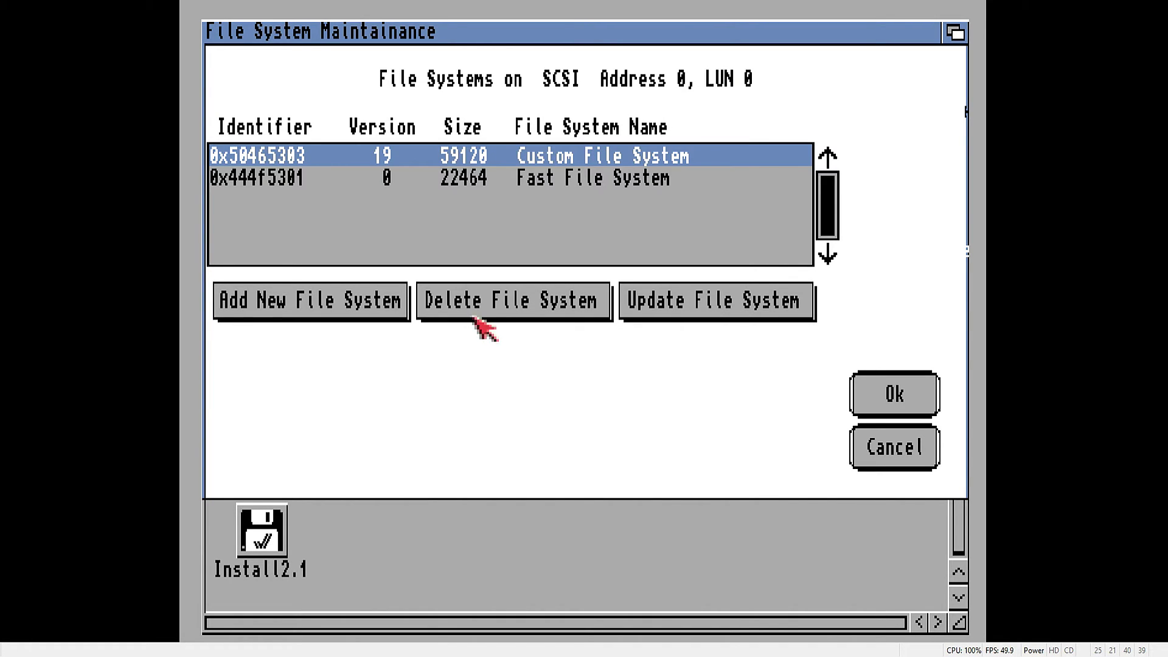
{"action": "left_click", "coordinate": [865, 396]}
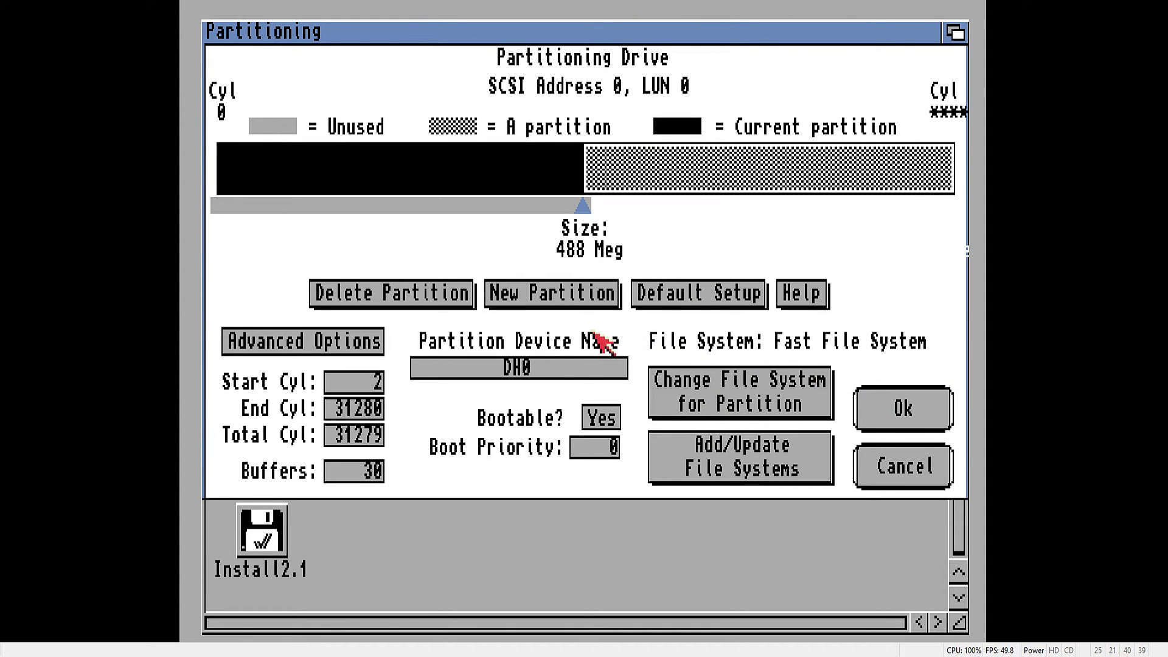
Step: Give DH0 custom file system 0x50465303 with MaxTransfer 0x1fe00 and accept the settings
{"action": "left_click", "coordinate": [712, 405]}
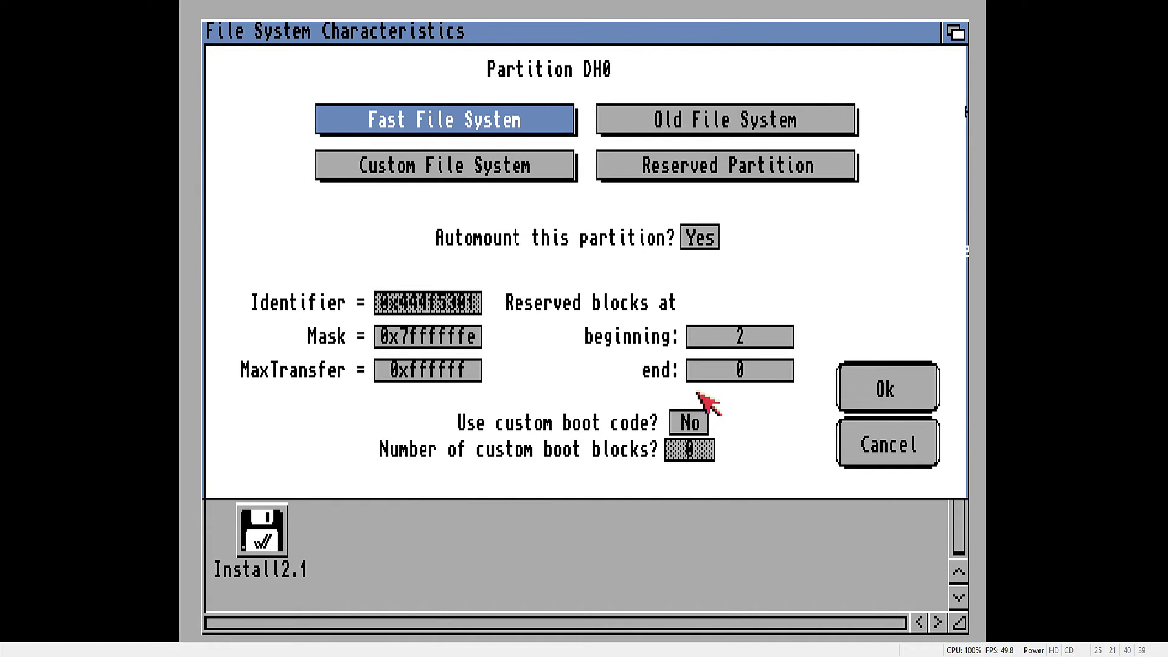
{"action": "left_click", "coordinate": [495, 177]}
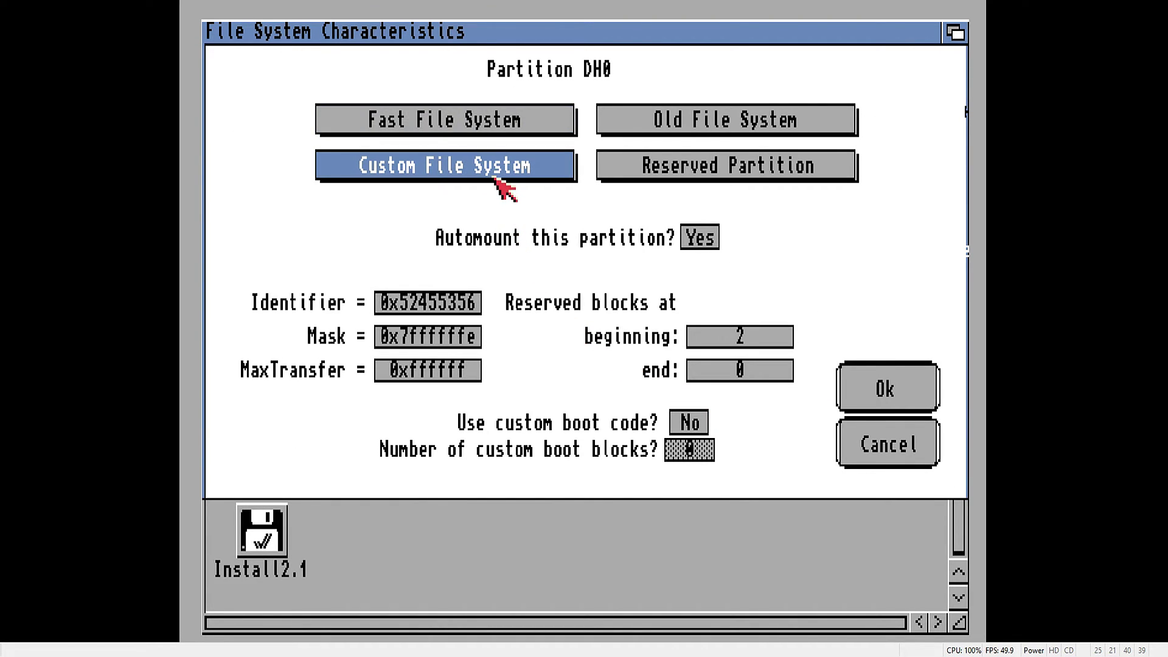
{"action": "left_click", "coordinate": [442, 302]}
{"action": "key", "text": "super+x"}
{"action": "type", "text": "0x50465303"}
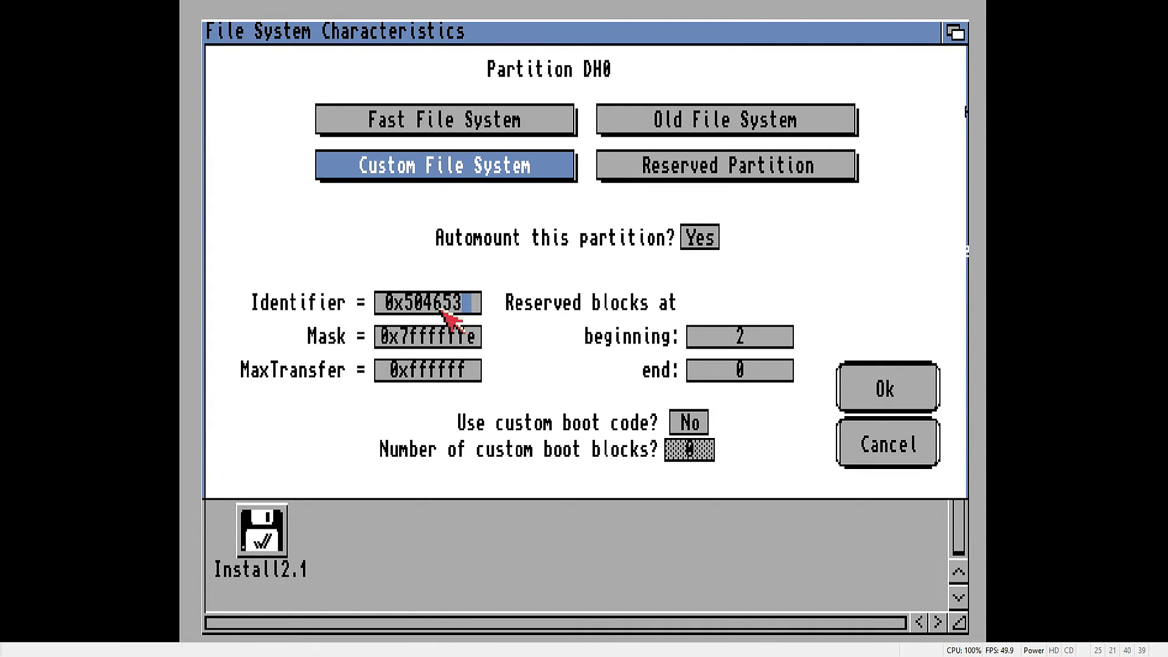
{"action": "key", "text": "Tab"}
{"action": "key", "text": "Tab"}
{"action": "key", "text": "Delete"}
{"action": "key", "text": "Delete"}
{"action": "type", "text": "1f"}
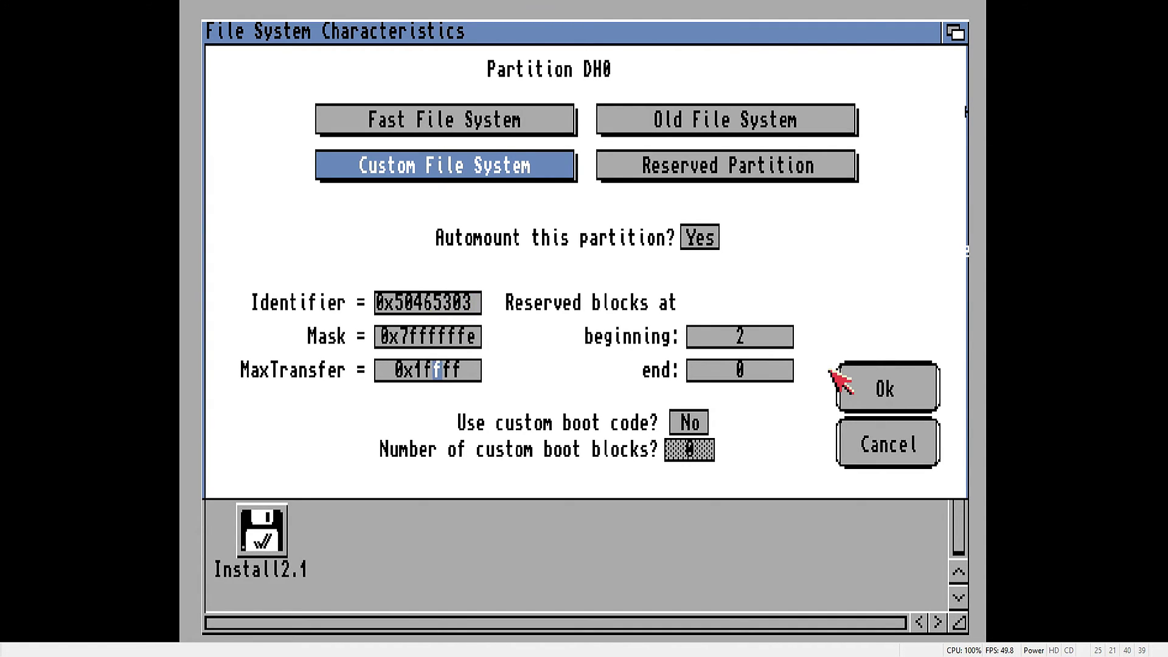
{"action": "type", "text": "e"}
{"action": "key", "text": "Delete"}
{"action": "key", "text": "Delete"}
{"action": "key", "text": "Delete"}
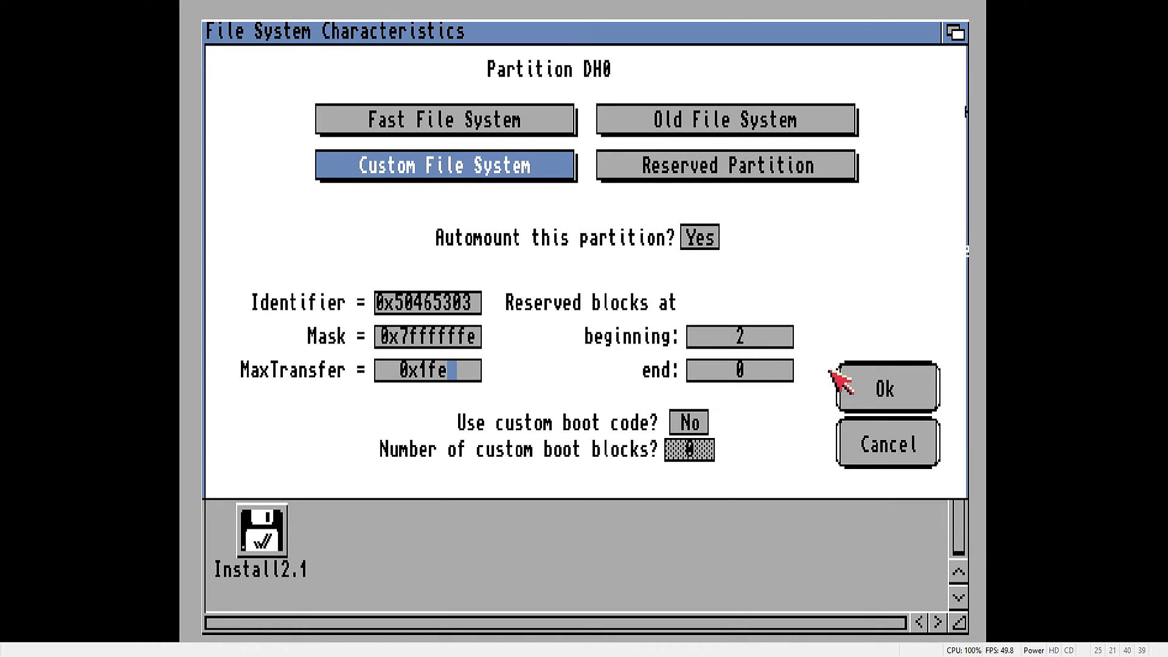
{"action": "type", "text": "00"}
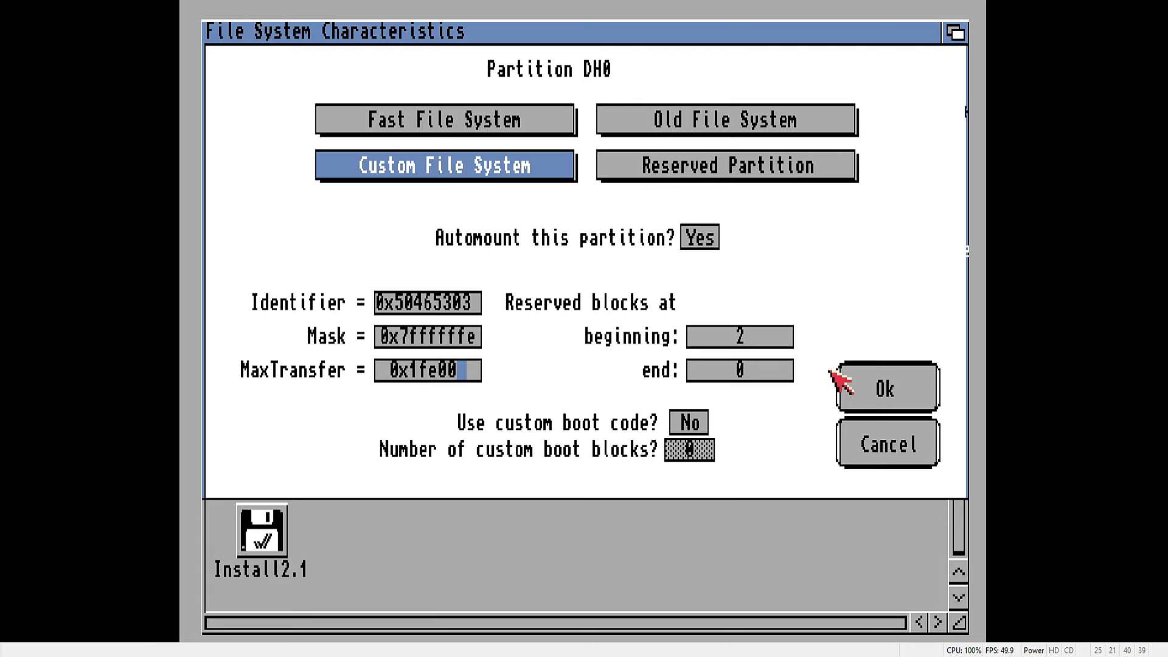
{"action": "left_click", "coordinate": [843, 382]}
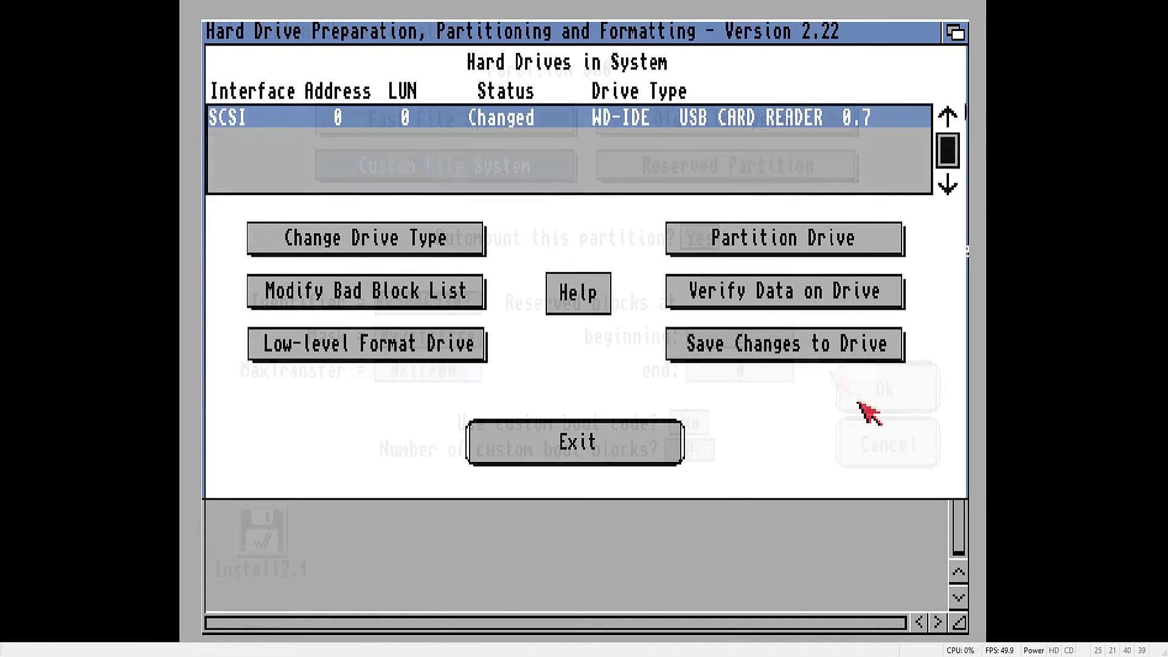
Step: Save the partition table to the card reader, exit HDToolBox and continue with the reboot
{"action": "left_click", "coordinate": [772, 355]}
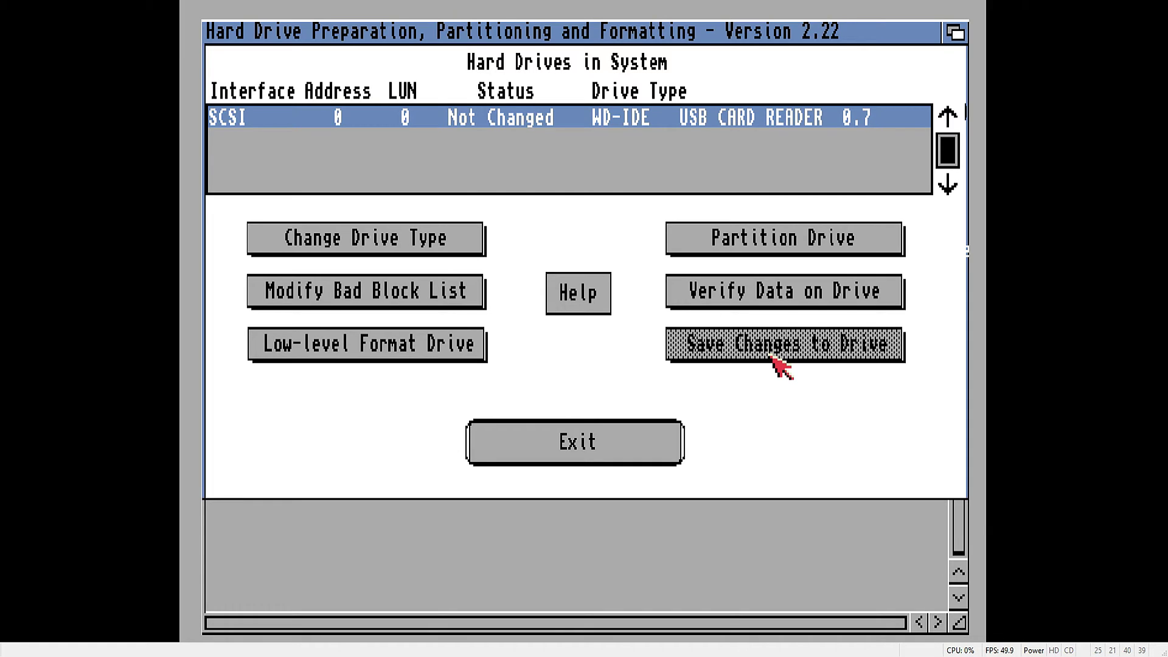
{"action": "left_click", "coordinate": [624, 442]}
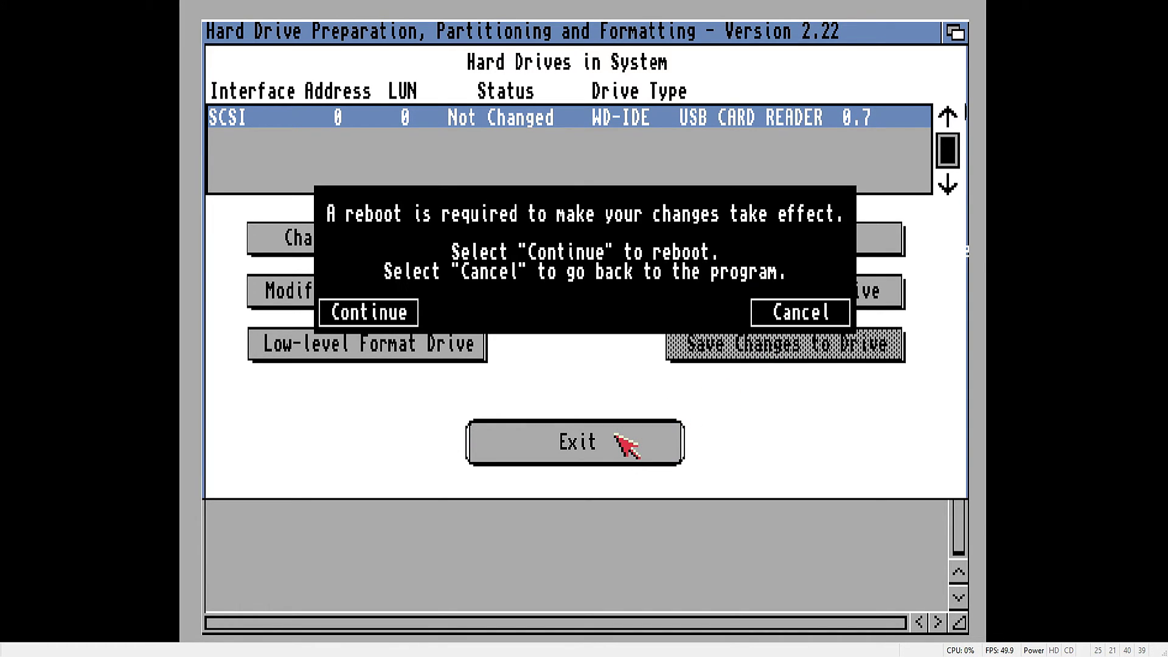
{"action": "left_click", "coordinate": [369, 312]}
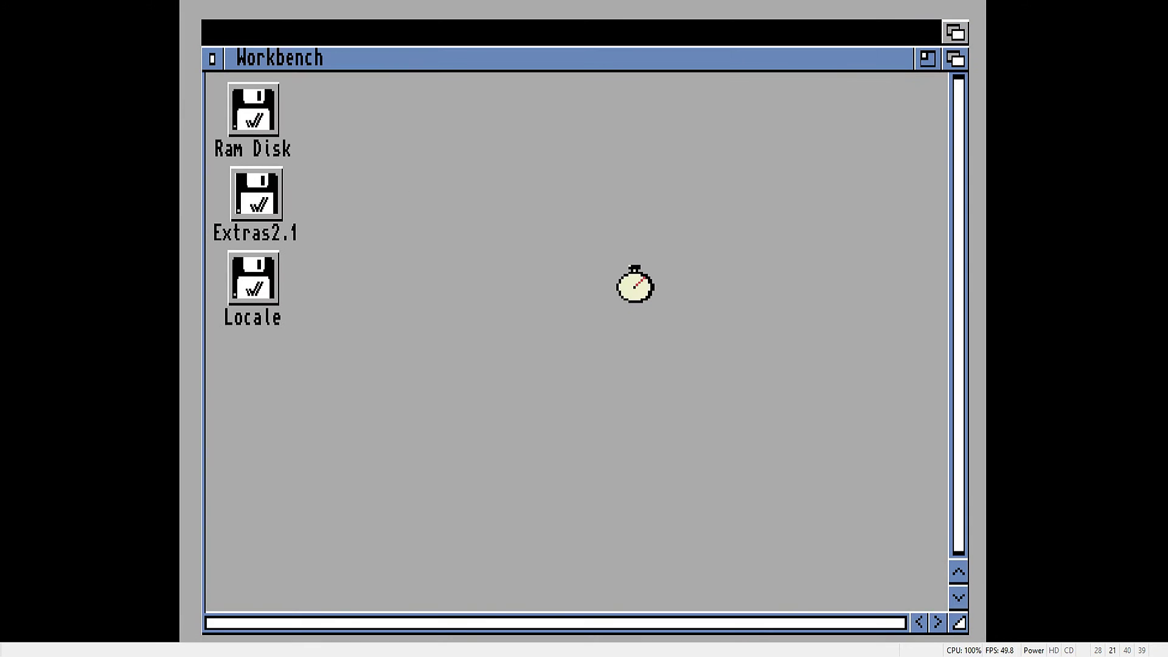
Step: Quick-format the DH0:NDOS partition with the volume name Boot
{"action": "left_click", "coordinate": [347, 115]}
{"action": "right_click", "coordinate": [419, 31]}
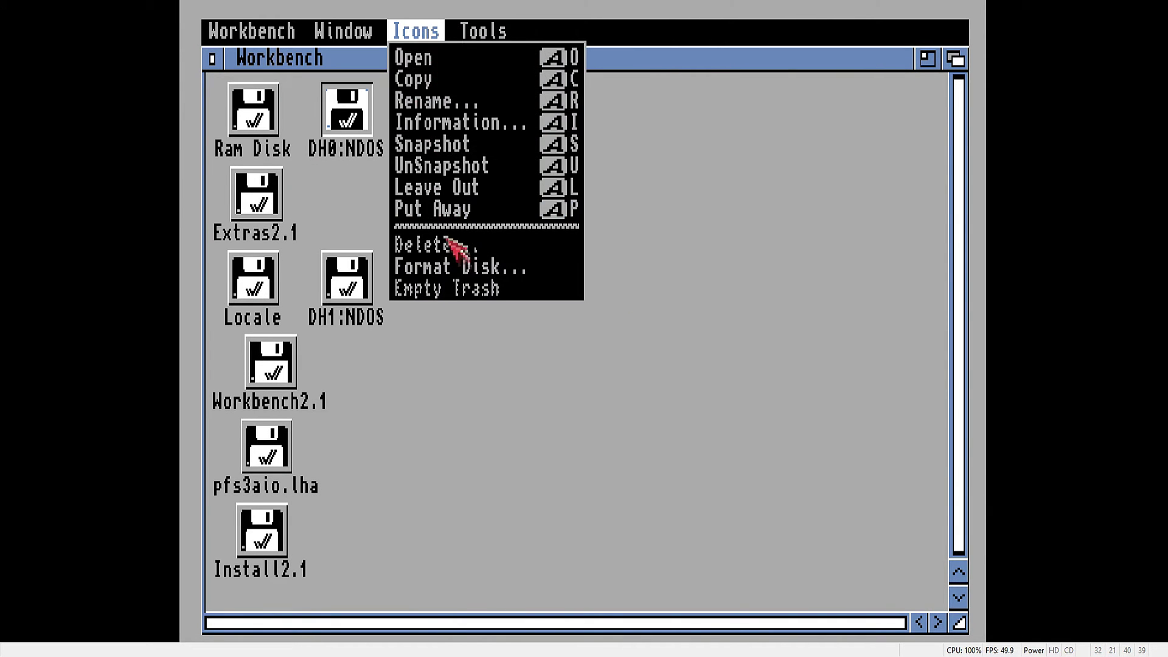
{"action": "left_click", "coordinate": [465, 266]}
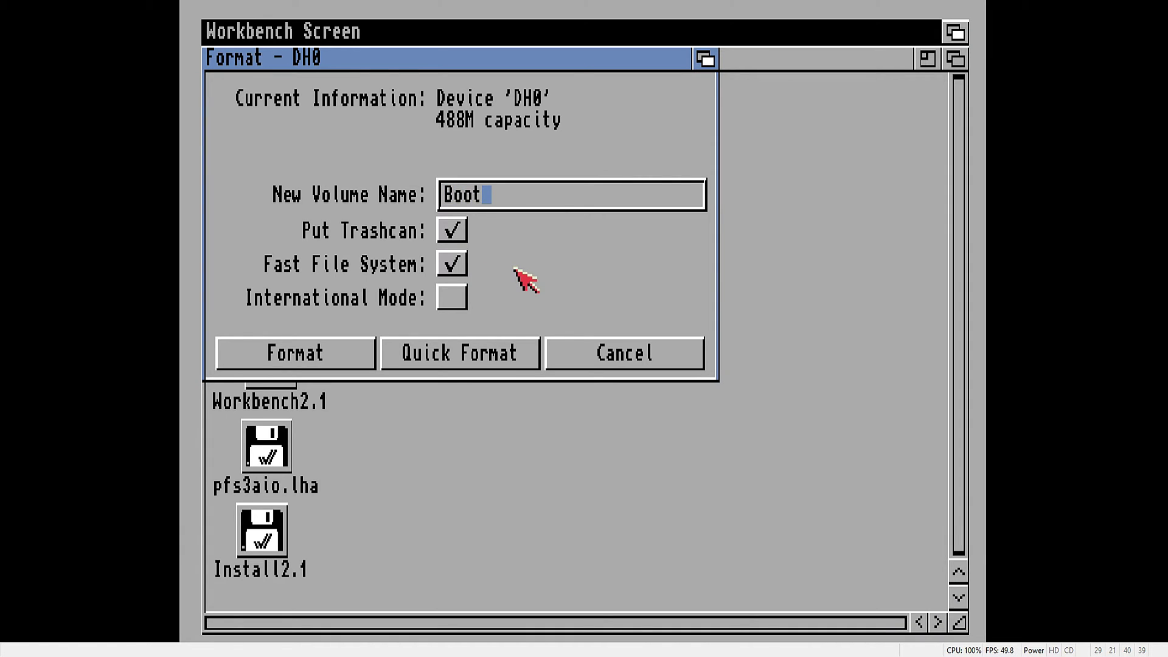
{"action": "left_click", "coordinate": [477, 357]}
{"action": "left_click", "coordinate": [279, 251]}
{"action": "left_click", "coordinate": [262, 222]}
Step: Quick-format the DH1:NDOS partition as Storage
{"action": "left_click", "coordinate": [354, 268]}
{"action": "right_click", "coordinate": [464, 35]}
{"action": "left_click", "coordinate": [420, 263]}
{"action": "left_click", "coordinate": [506, 203]}
{"action": "key", "text": "BackSpace"}
{"action": "key", "text": "BackSpace"}
{"action": "left_click", "coordinate": [450, 353]}
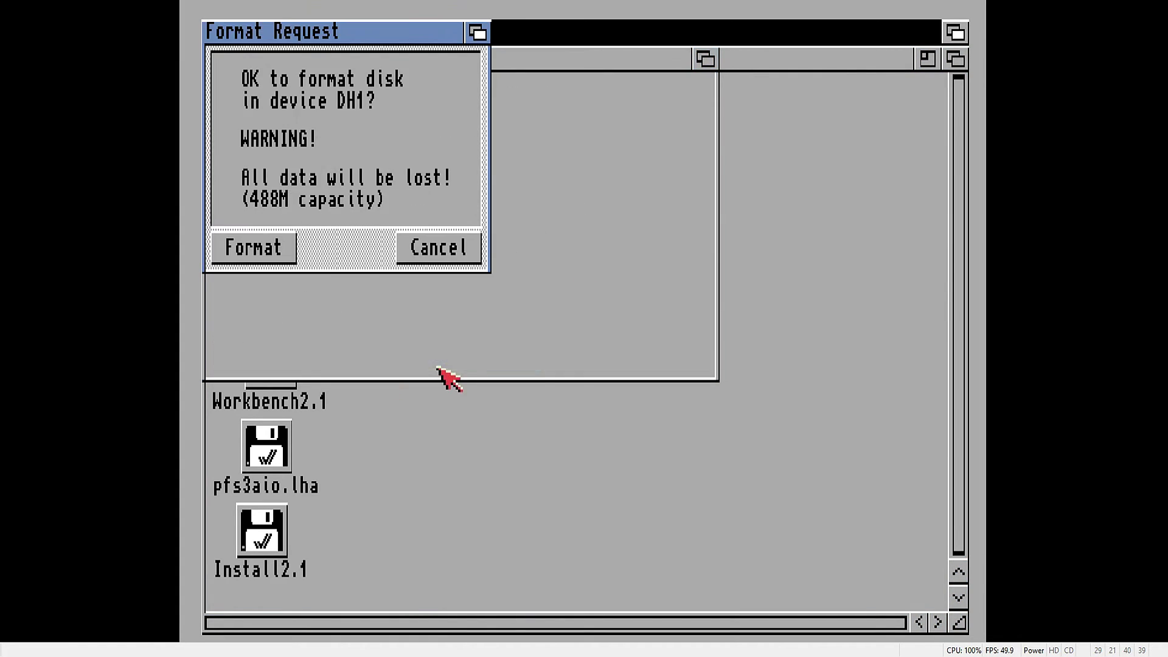
{"action": "left_click", "coordinate": [250, 245]}
{"action": "left_click", "coordinate": [268, 221]}
Step: Reformat the Boot partition as System and close the Install2.1 window
{"action": "right_click", "coordinate": [415, 31]}
{"action": "left_click", "coordinate": [430, 268]}
{"action": "left_click", "coordinate": [512, 200]}
{"action": "key", "text": "BackSpace"}
{"action": "key", "text": "BackSpace"}
{"action": "key", "text": "BackSpace"}
{"action": "key", "text": "BackSpace"}
{"action": "key", "text": "BackSpace"}
{"action": "type", "text": "System"}
{"action": "left_click", "coordinate": [392, 359]}
{"action": "left_click", "coordinate": [253, 245]}
{"action": "left_click", "coordinate": [277, 208]}
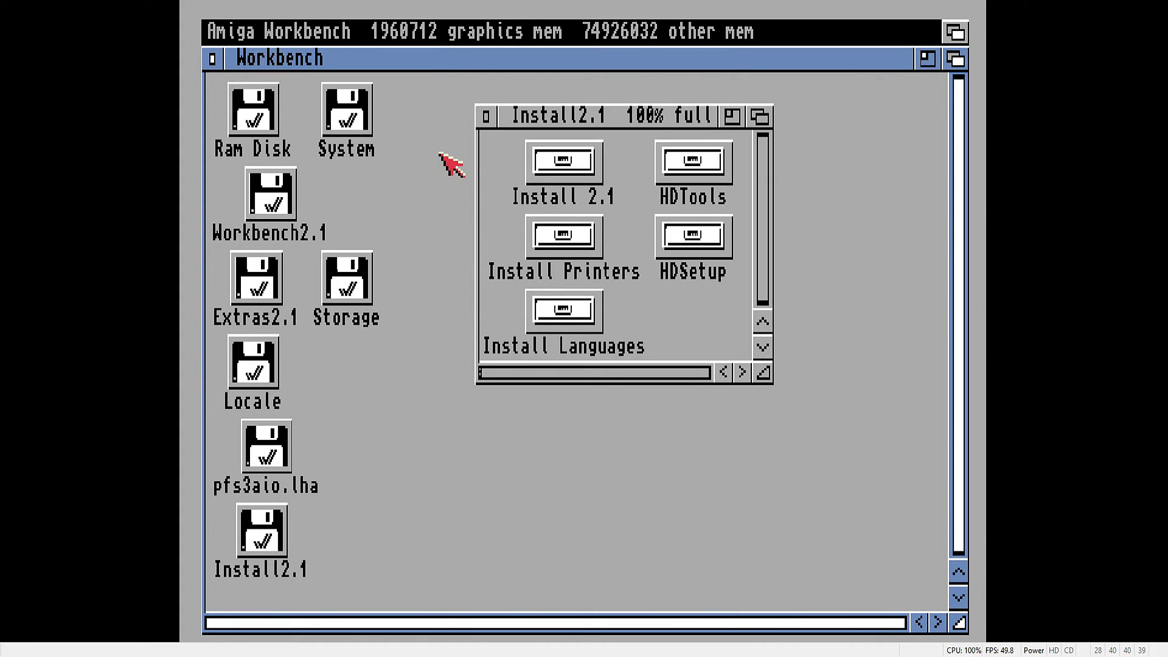
{"action": "left_click", "coordinate": [486, 116]}
Step: Launch the Install 2.1 utility in English from the Install2.1 disk
{"action": "double_click", "coordinate": [283, 547]}
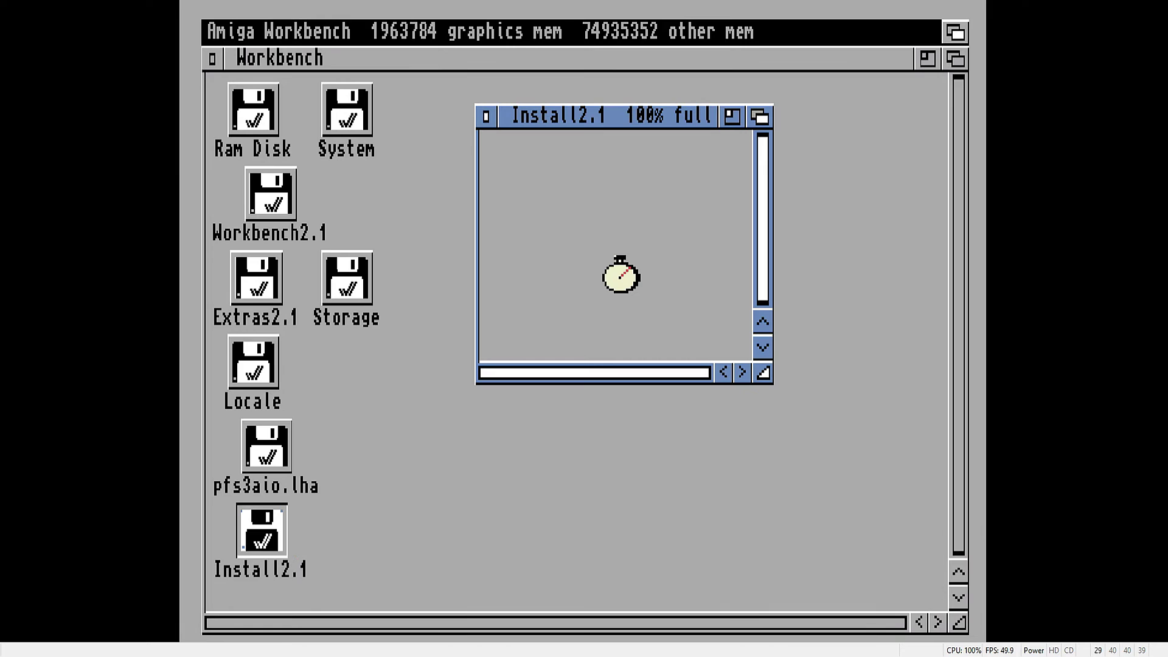
{"action": "double_click", "coordinate": [569, 182]}
{"action": "double_click", "coordinate": [575, 251]}
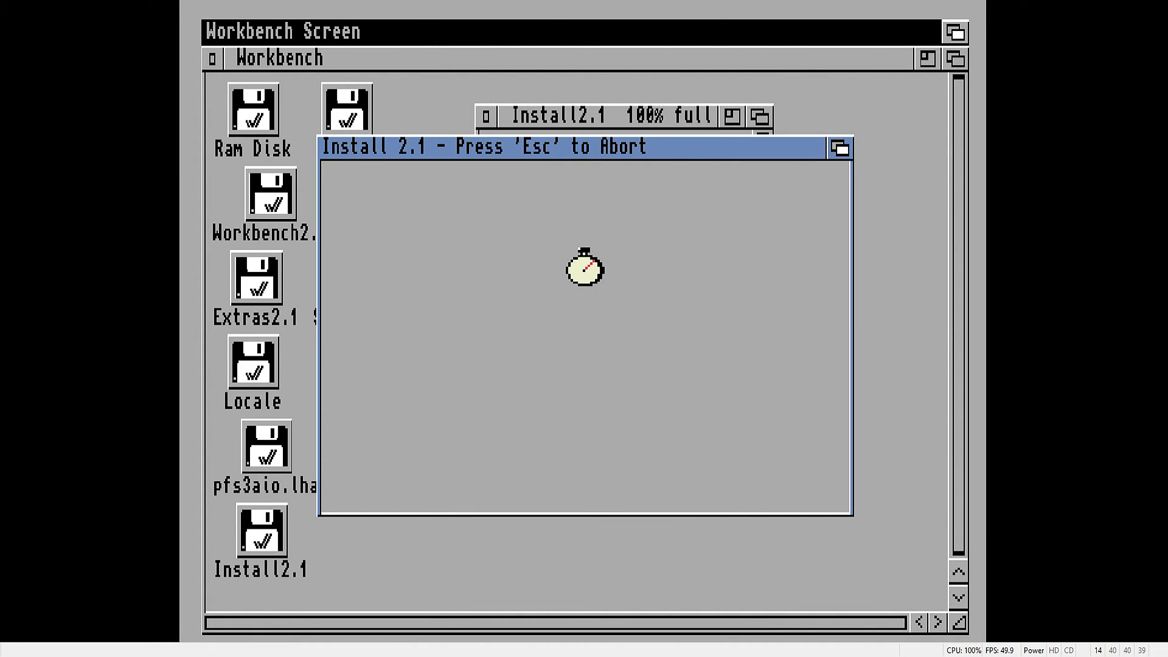
Step: Run an Intermediate User install onto System: with default options
{"action": "left_click", "coordinate": [368, 348]}
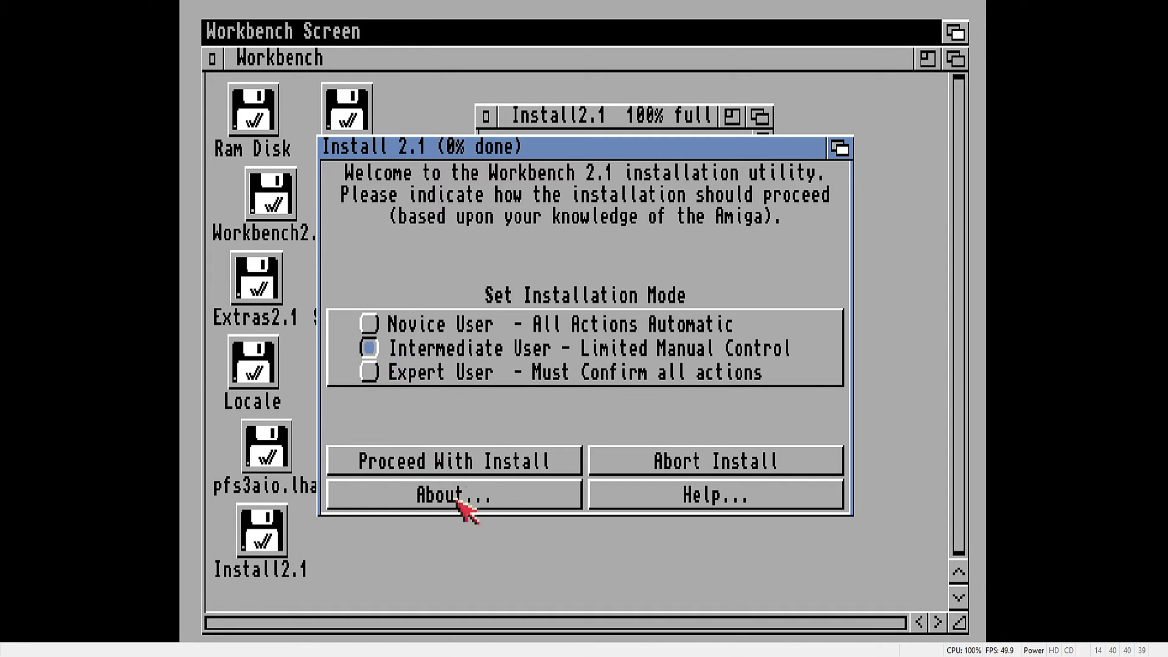
{"action": "left_click", "coordinate": [479, 468]}
{"action": "left_click", "coordinate": [453, 467]}
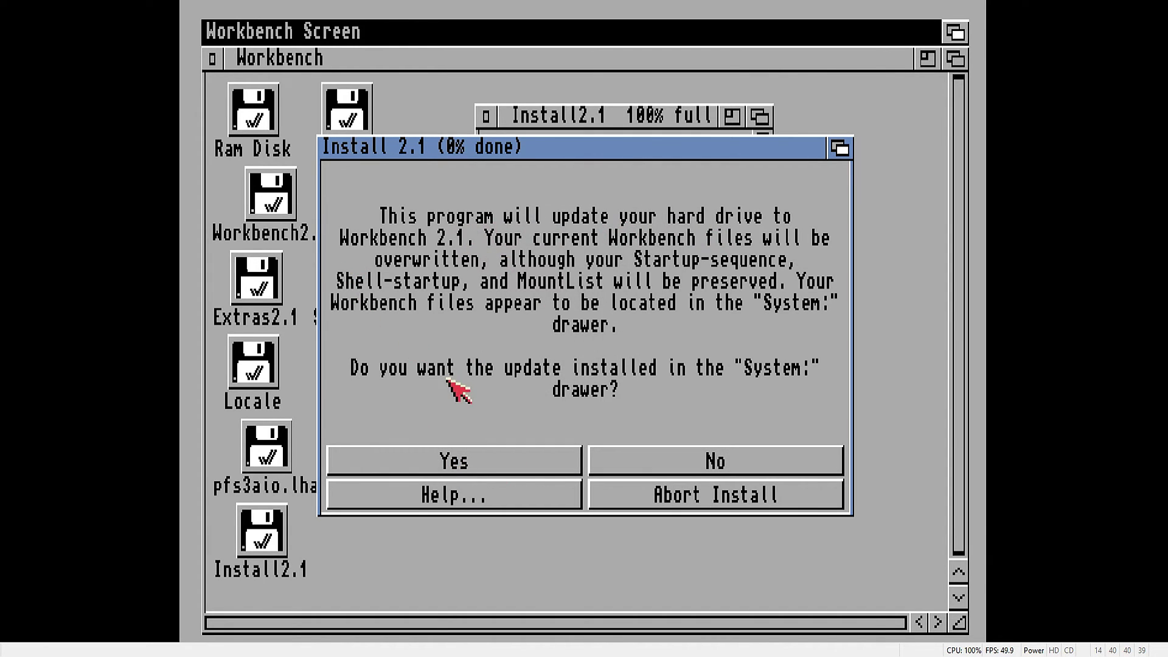
{"action": "left_click", "coordinate": [461, 450]}
{"action": "left_click", "coordinate": [450, 489]}
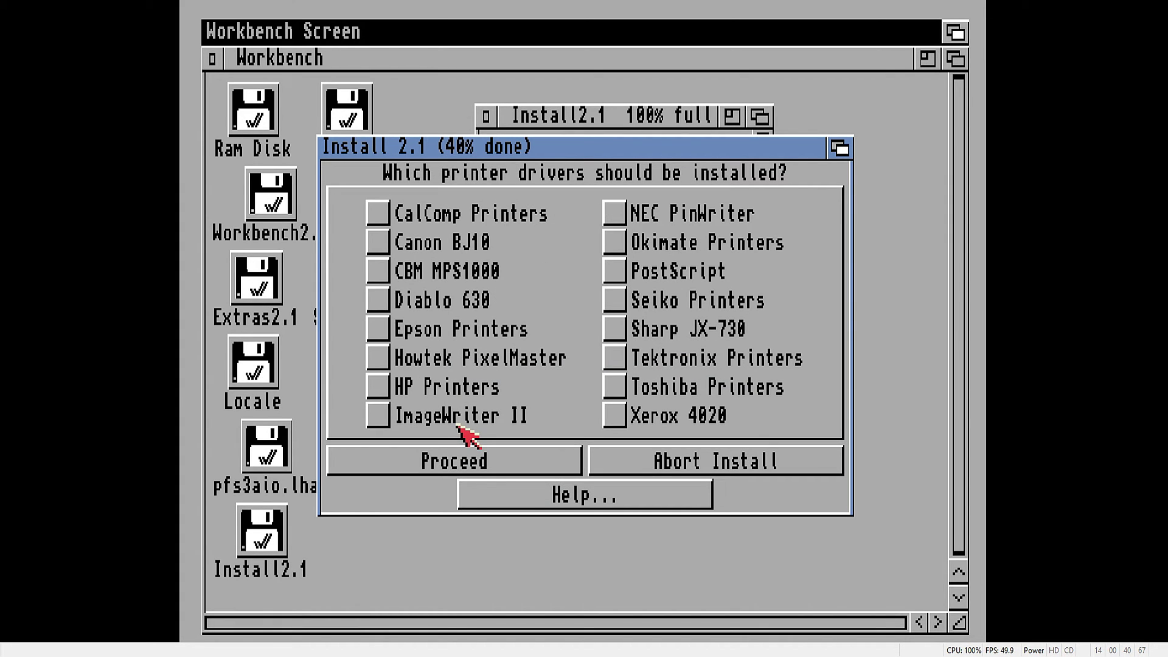
Step: Skip all printer drivers, keep the default language, and dismiss both Installation complete pages
{"action": "left_click", "coordinate": [464, 459]}
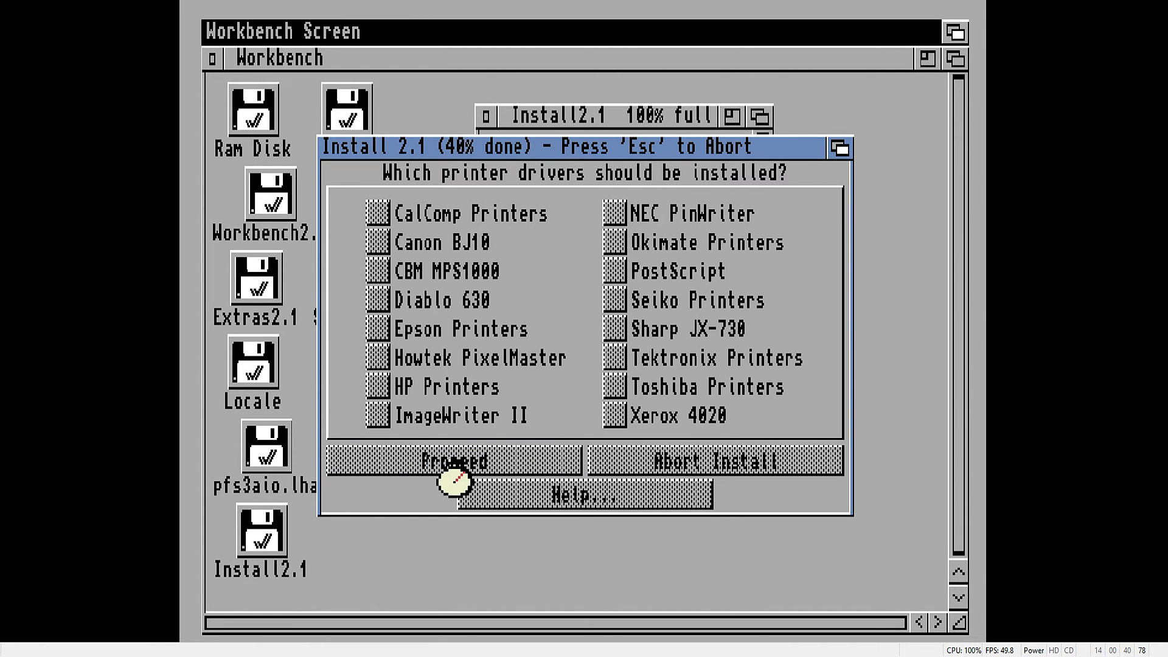
{"action": "left_click", "coordinate": [455, 462]}
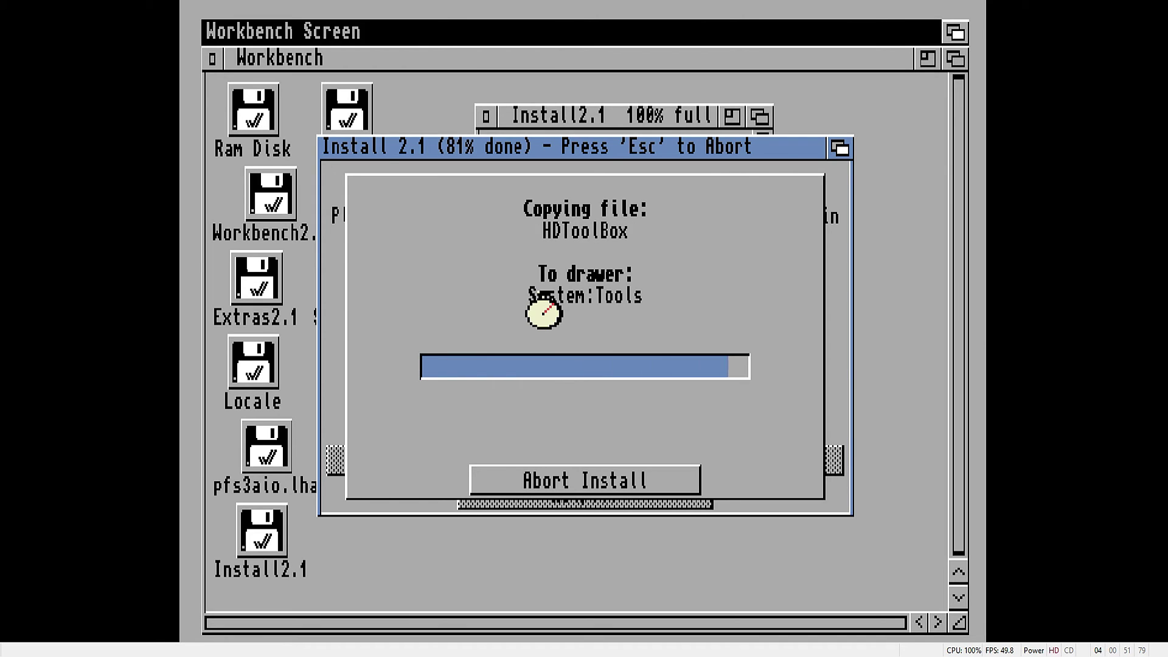
{"action": "left_click", "coordinate": [509, 491]}
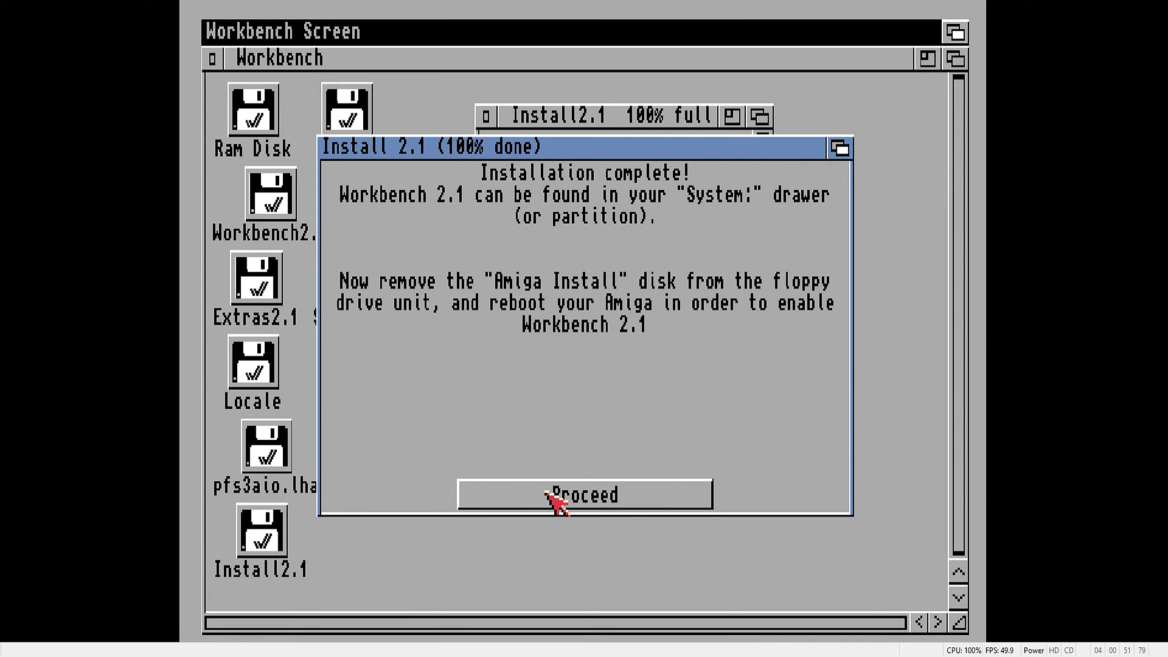
{"action": "left_click", "coordinate": [553, 498]}
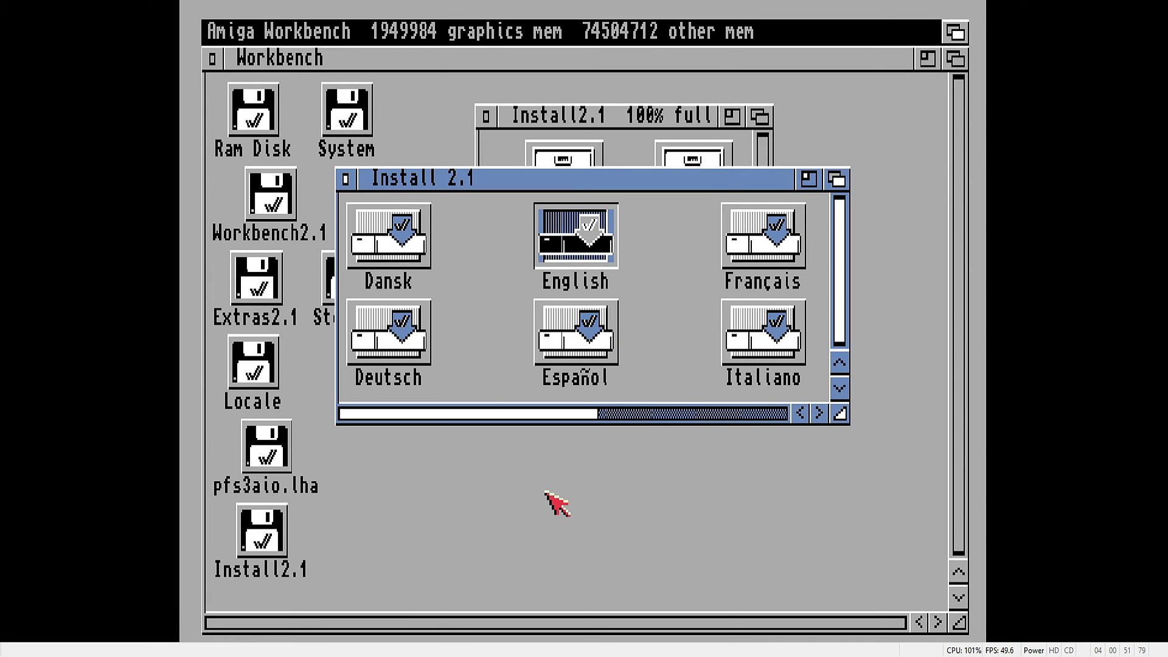
Step: Close the Install 2.1 and Install2.1 windows, then open and close System to check it
{"action": "left_click", "coordinate": [346, 178]}
{"action": "left_click", "coordinate": [485, 115]}
{"action": "double_click", "coordinate": [363, 124]}
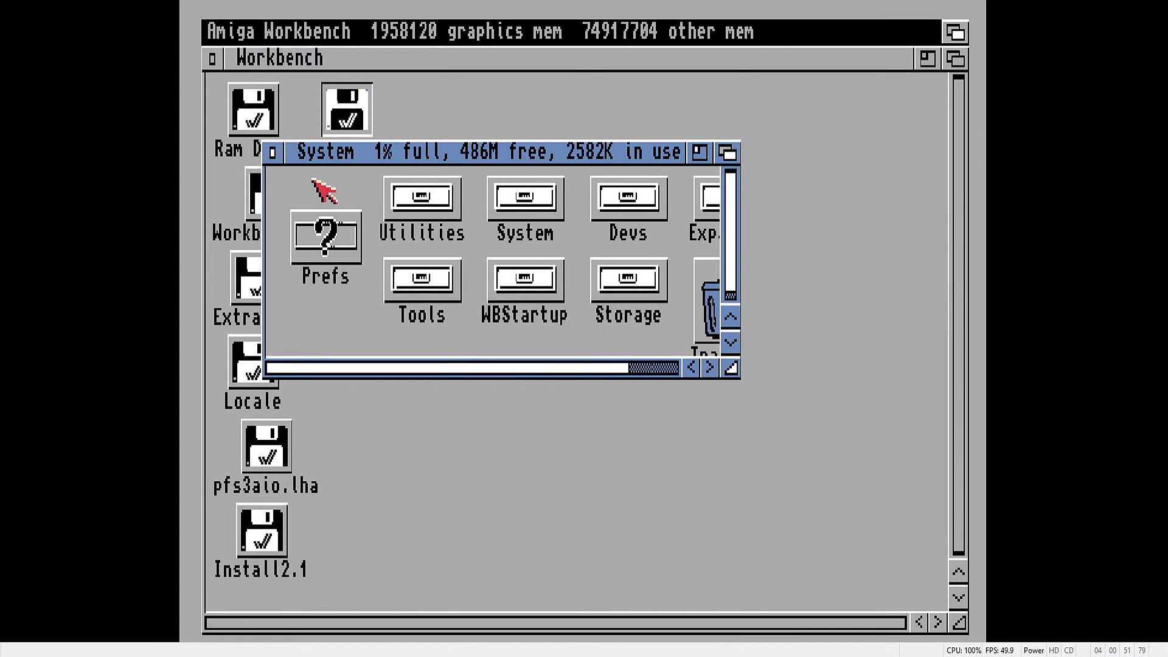
{"action": "left_click", "coordinate": [273, 154]}
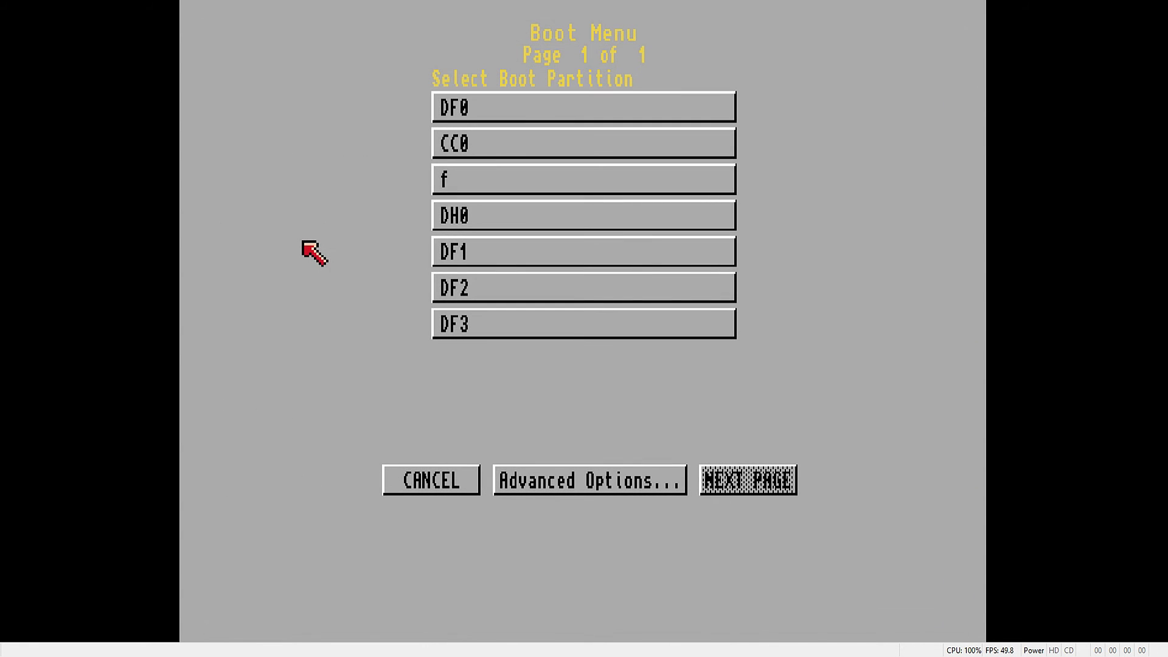
Step: Boot from DH0, open and close the empty Storage drive, then open System
{"action": "left_click", "coordinate": [510, 215]}
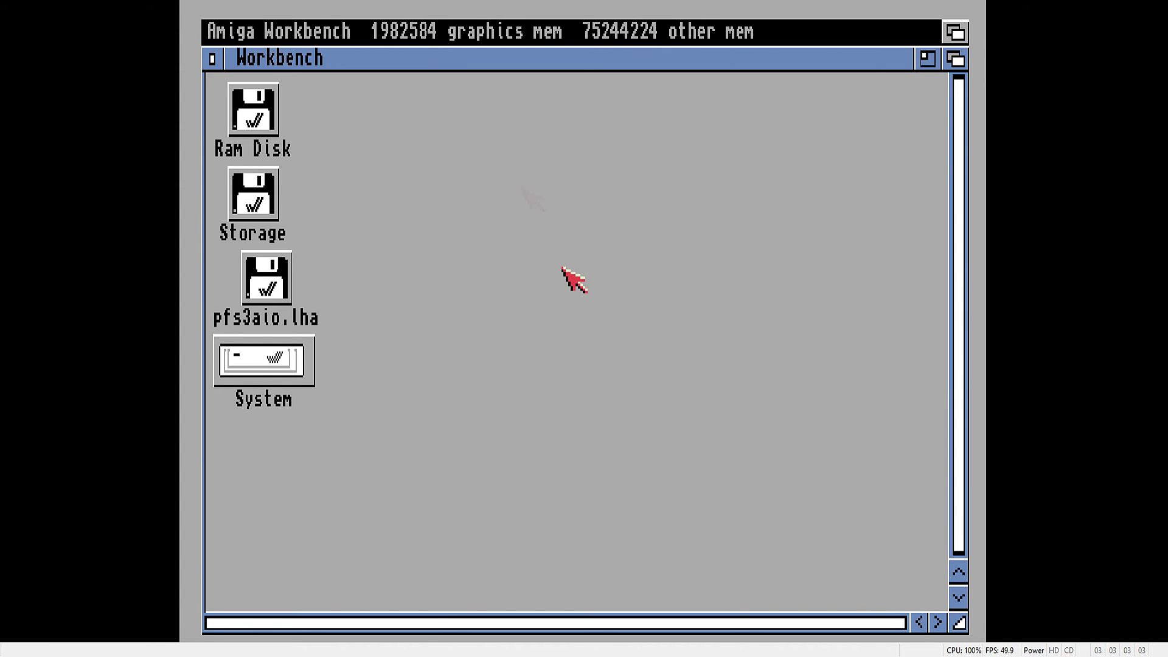
{"action": "double_click", "coordinate": [248, 203]}
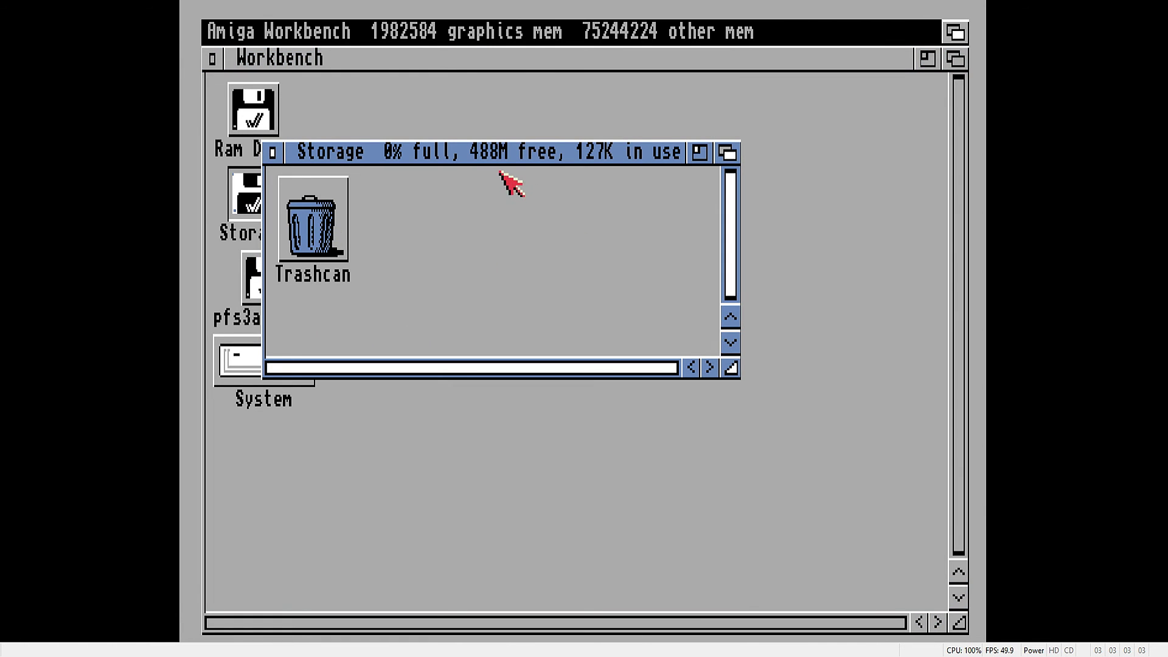
{"action": "left_click", "coordinate": [272, 152]}
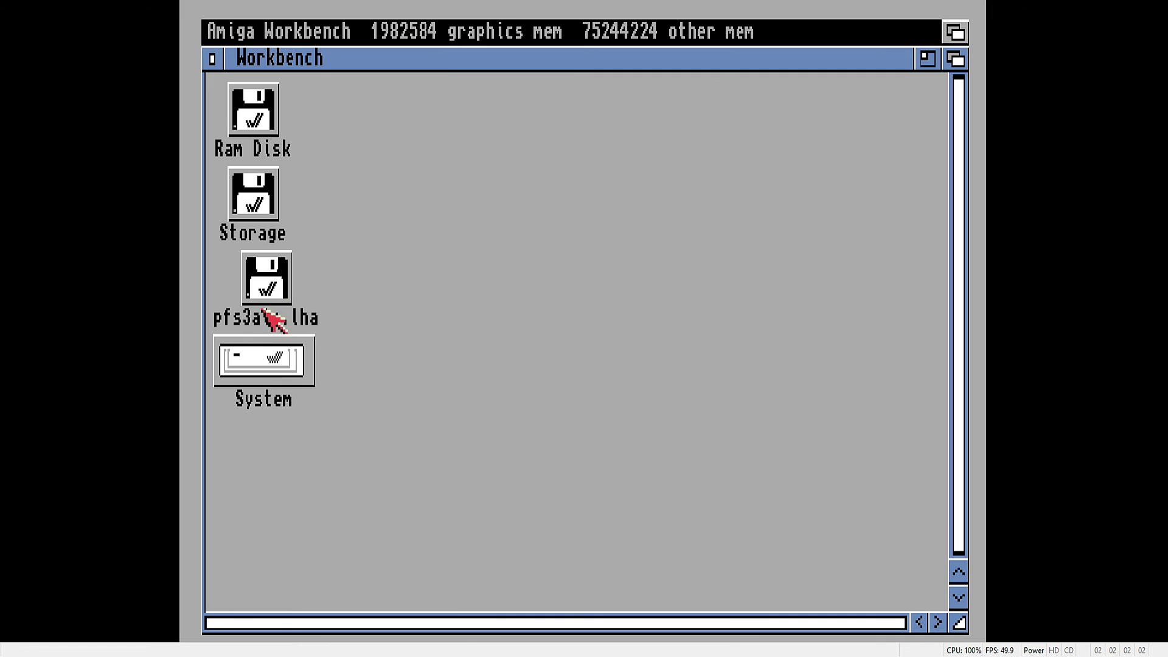
{"action": "double_click", "coordinate": [263, 356]}
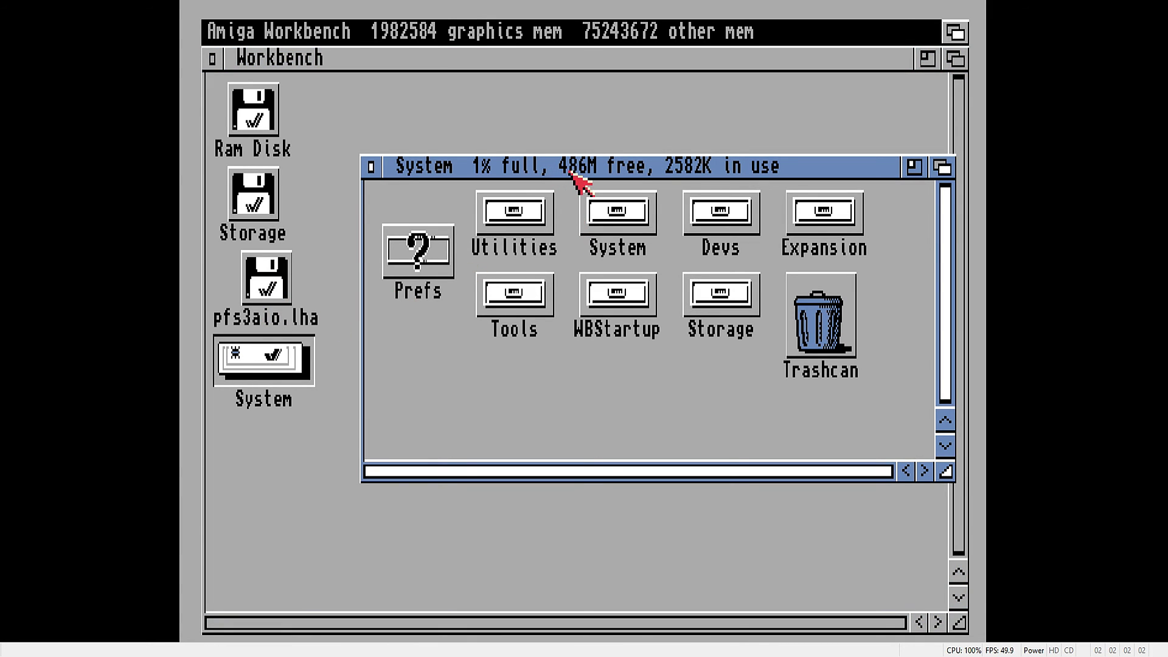